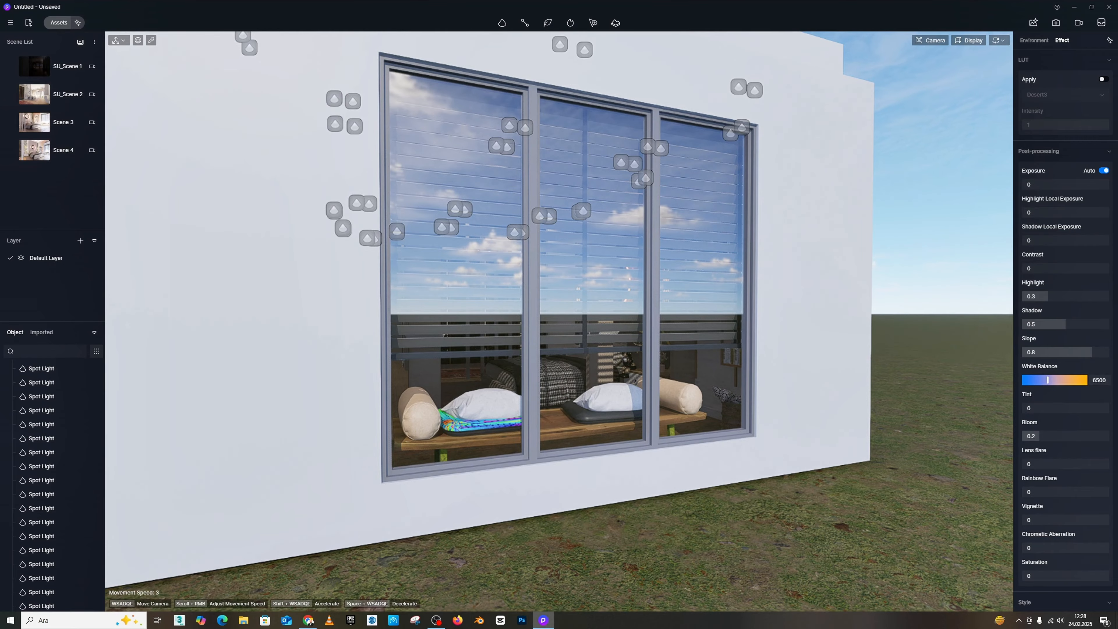
Step: Place a rectangle light on the ground outside, just below the three-pane window
key(s)
right_drag(643, 280, 604, 276)
mouse_move(503, 23)
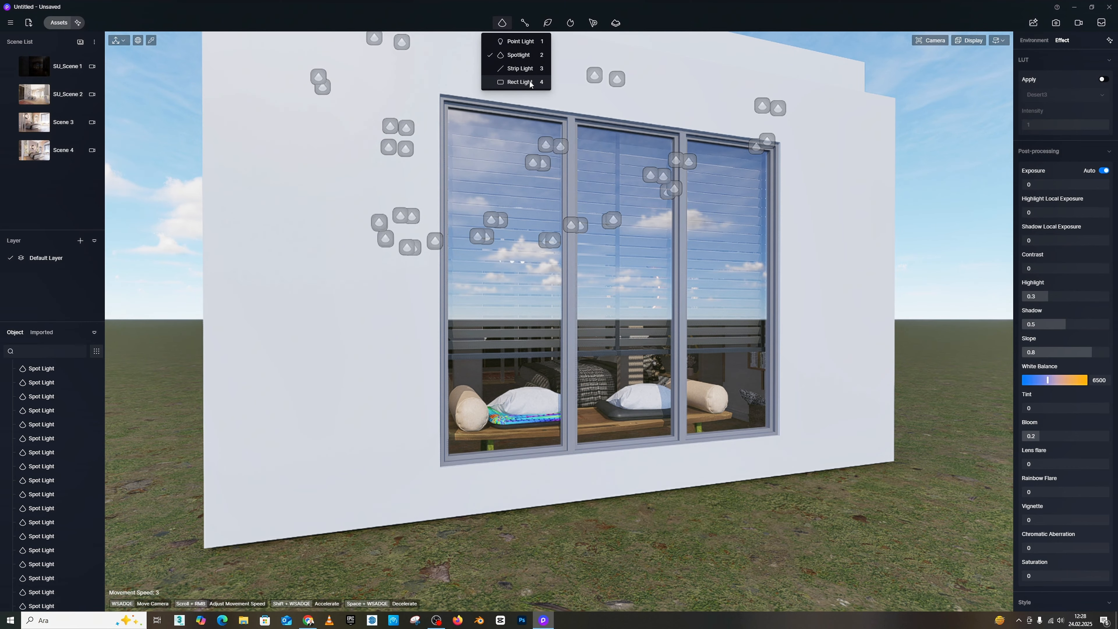
click(516, 82)
click(530, 470)
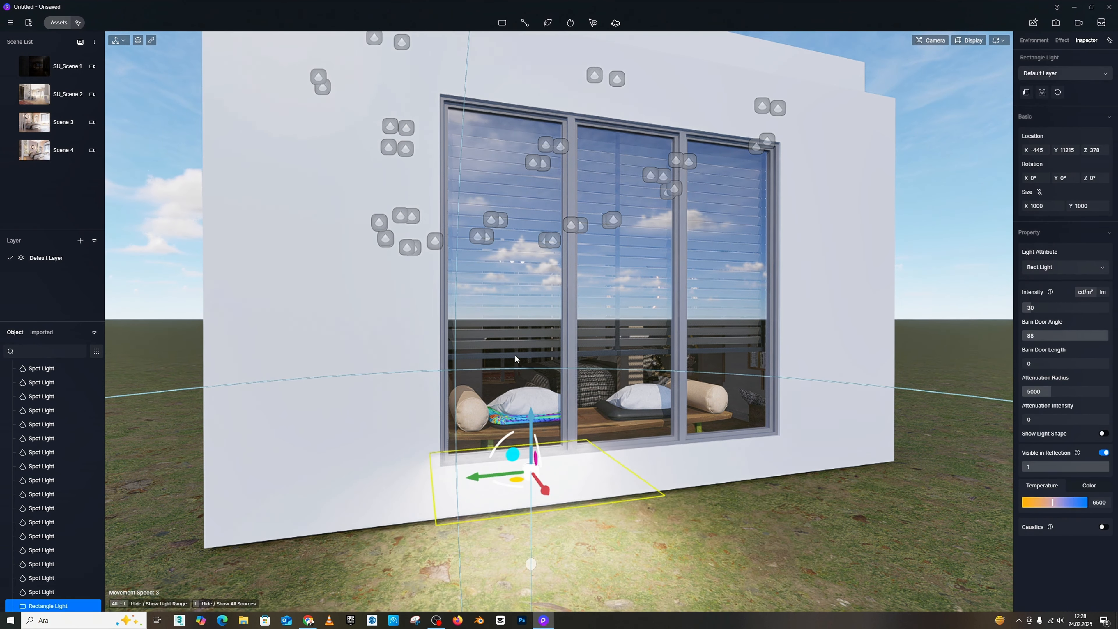
Step: Rotate the rectangle light to 90° about Y so it shines through the window into the room
mouse_move(516, 358)
right_down()
mouse_move(520, 405)
mouse_move(568, 458)
mouse_move(532, 358)
right_up()
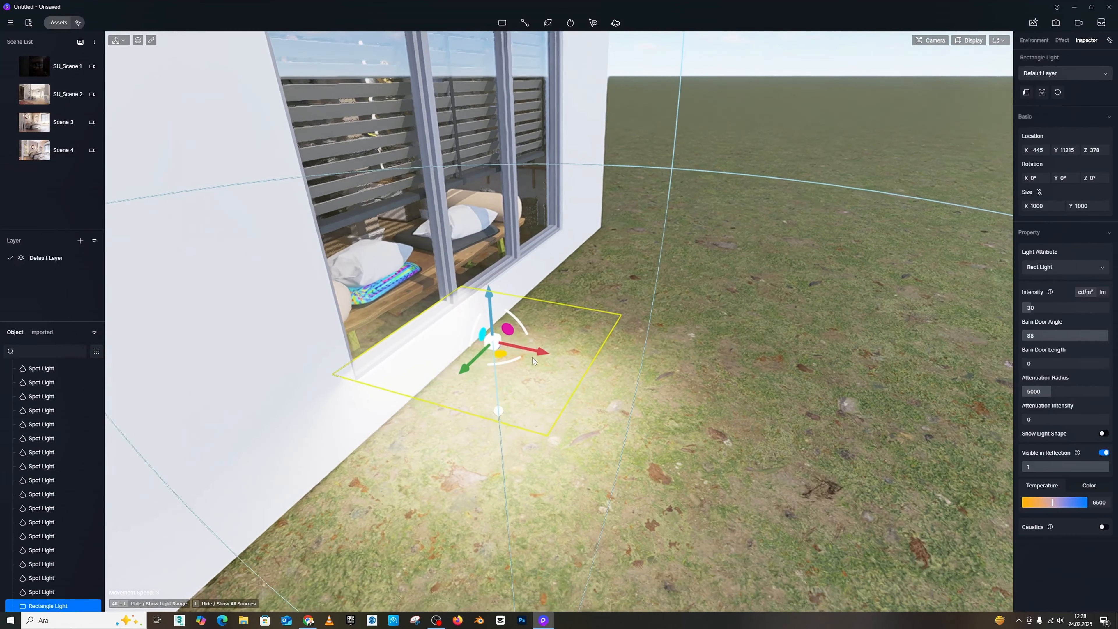
scroll(430, 193, down, 3)
right_drag(430, 193, 432, 105)
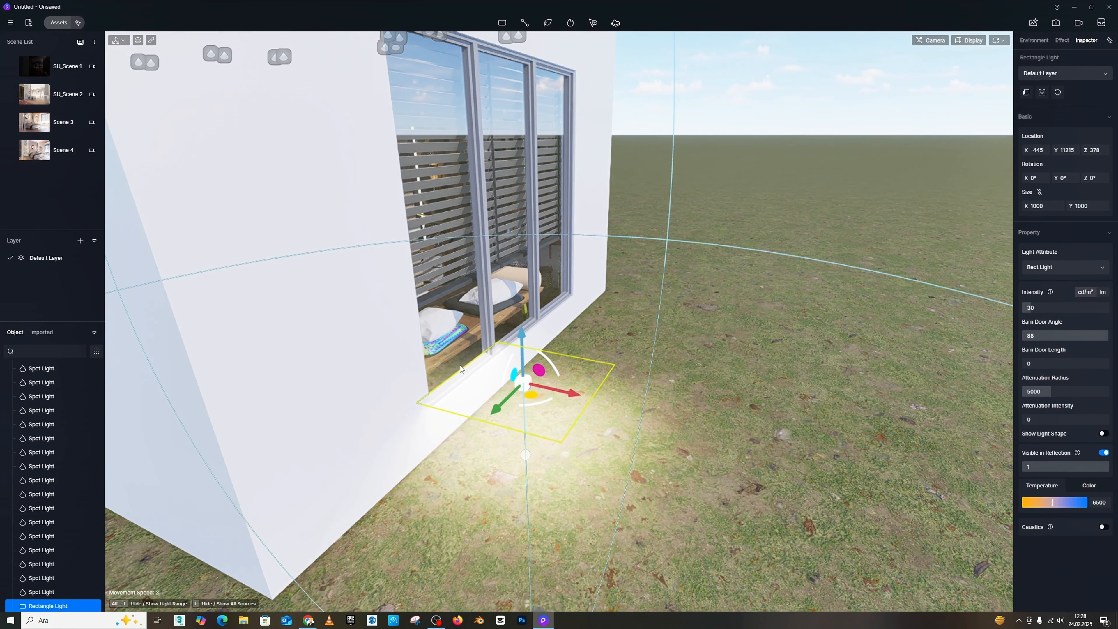
drag(545, 358, 564, 421)
right_drag(564, 418, 475, 403)
Step: Raise the rectangle light to Z 989 and move it closer to the window, to X -110
key(w)
key(d)
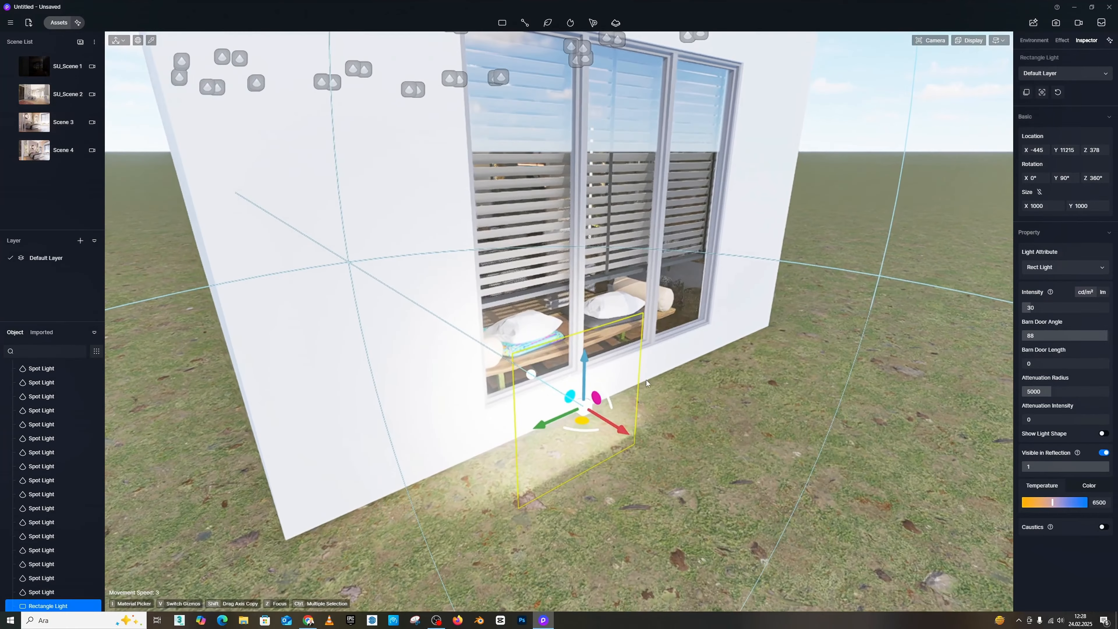
drag(585, 372, 586, 275)
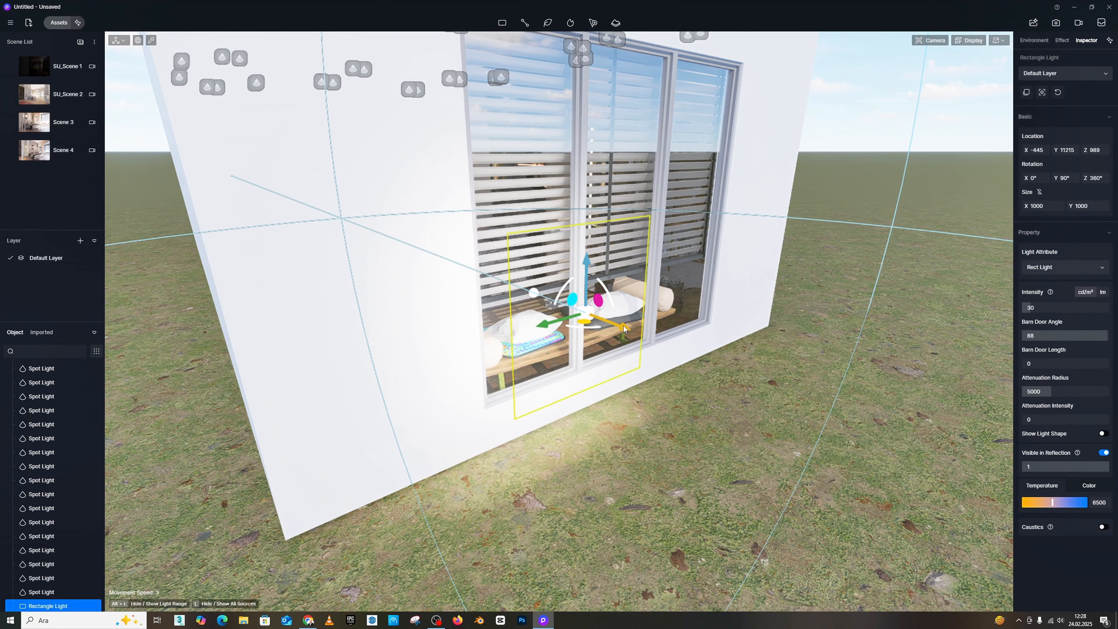
drag(610, 327, 550, 306)
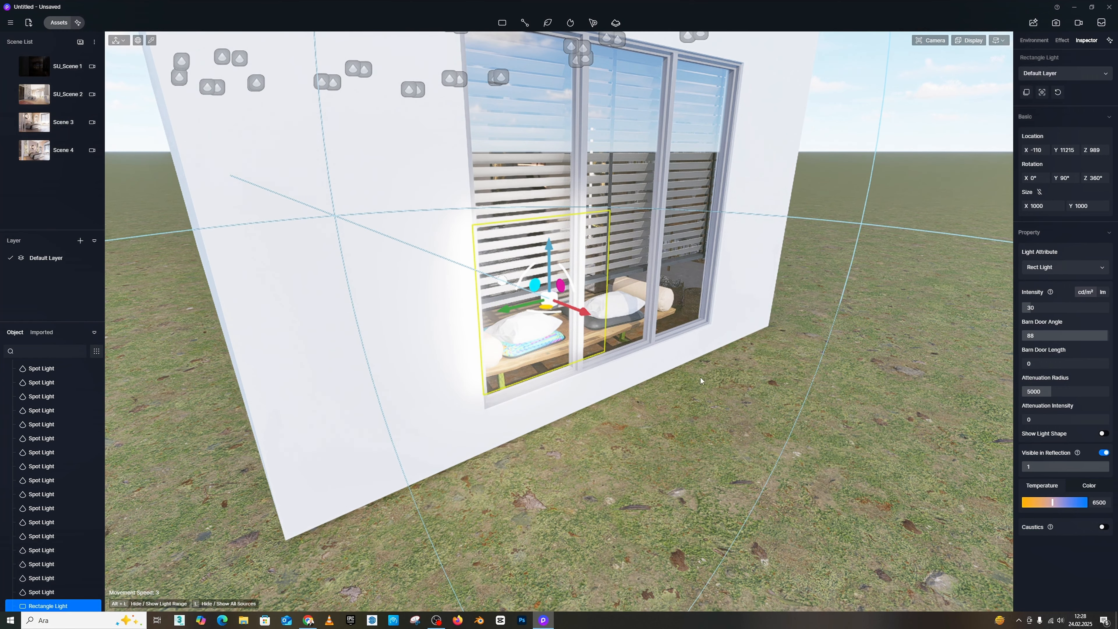
Step: Resize the rectangle light to about 2023 by 689 and raise it to Z 1377 to match one window pane
key(w)
key(d)
right_drag(701, 377, 581, 335)
key(d)
key(s)
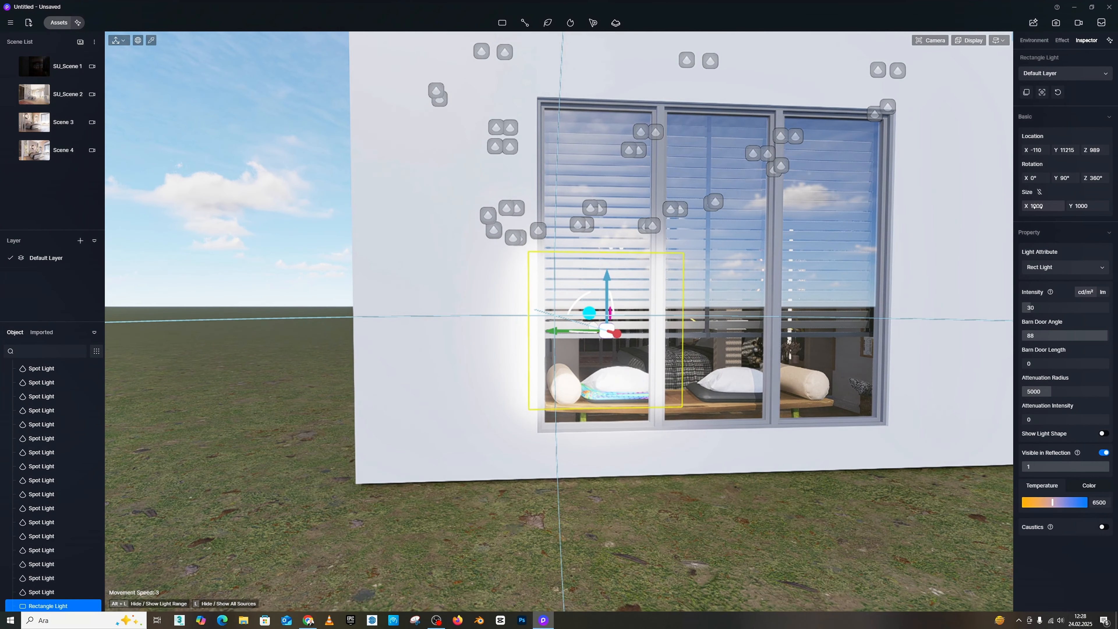
drag(1038, 207, 1106, 206)
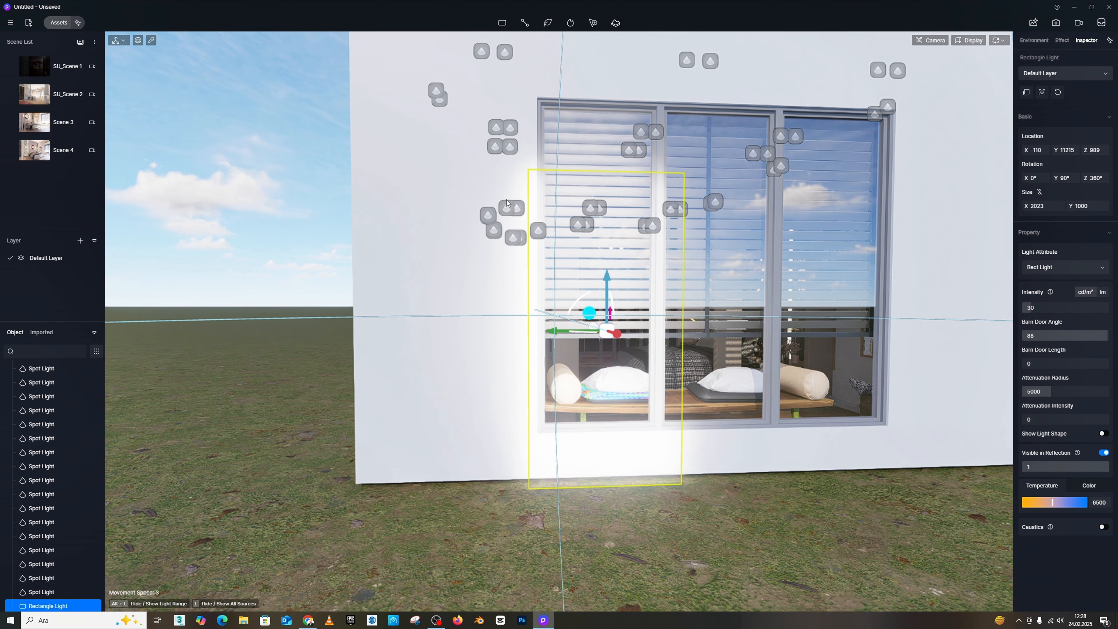
drag(601, 269, 608, 221)
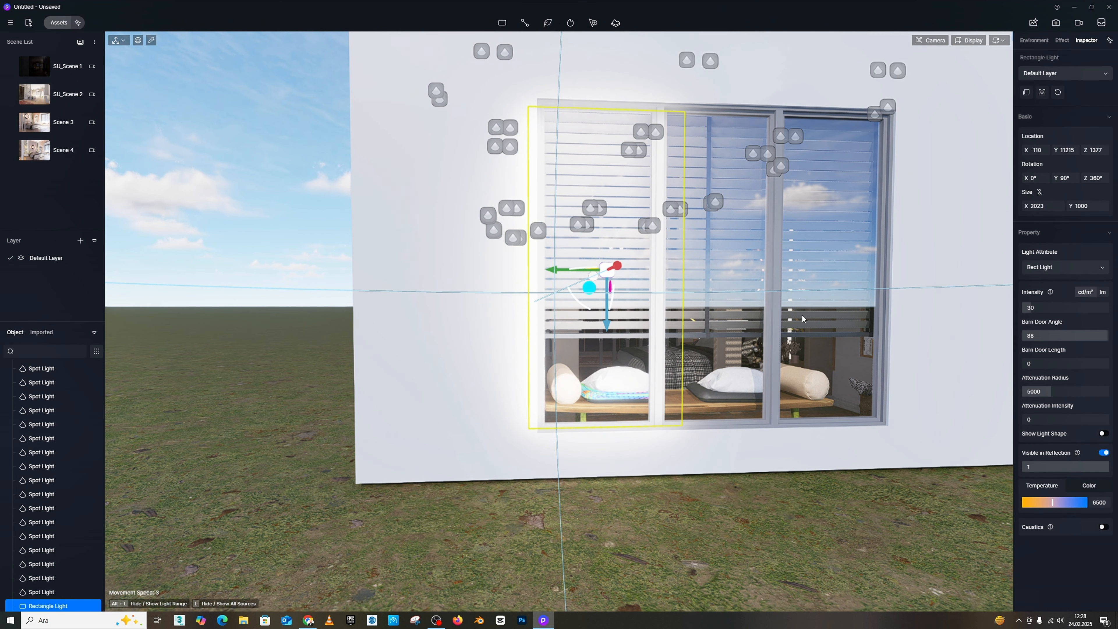
drag(1085, 207, 1076, 207)
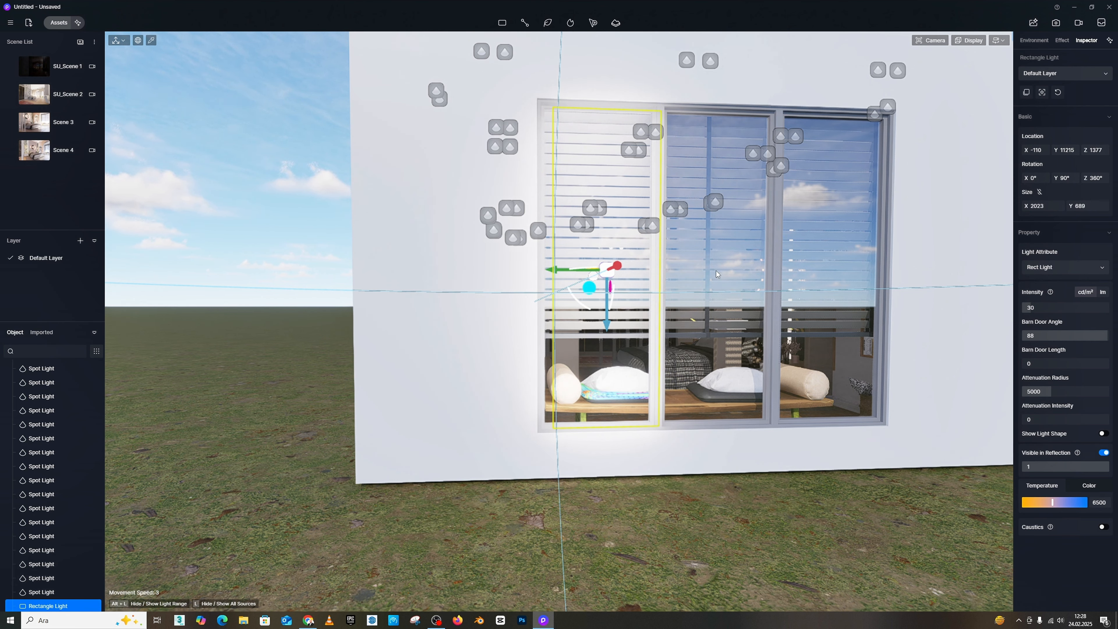
Step: Align the rectangle light with the first window pane at Y 11163 and bring it near the glass at X -45
drag(559, 269, 551, 268)
key(a)
right_drag(558, 267, 700, 277)
key(s)
key(a)
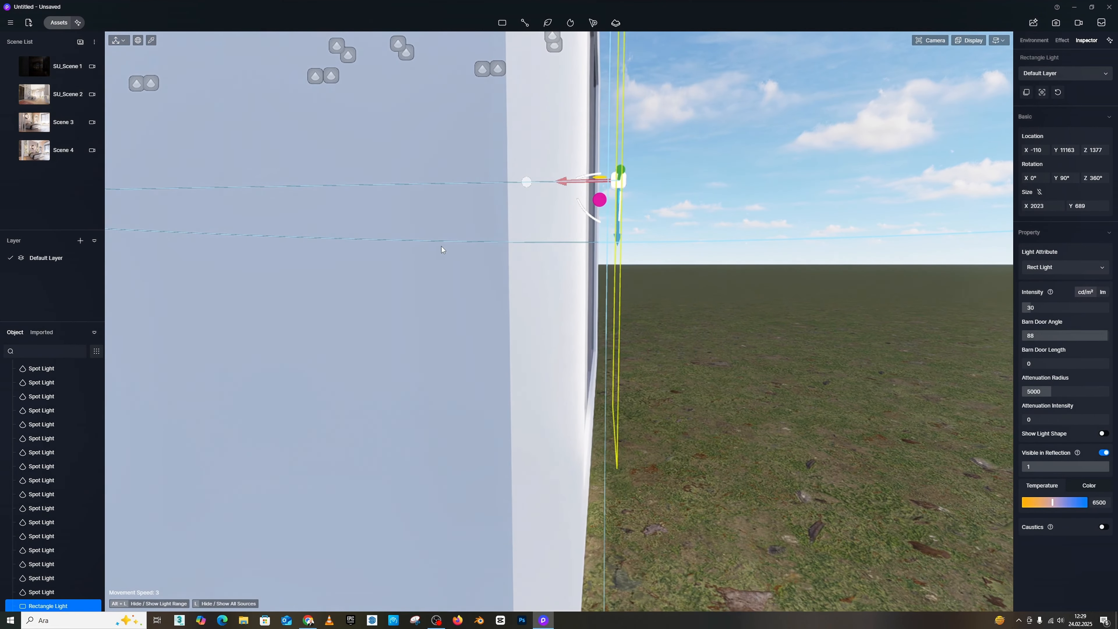
drag(563, 185, 545, 183)
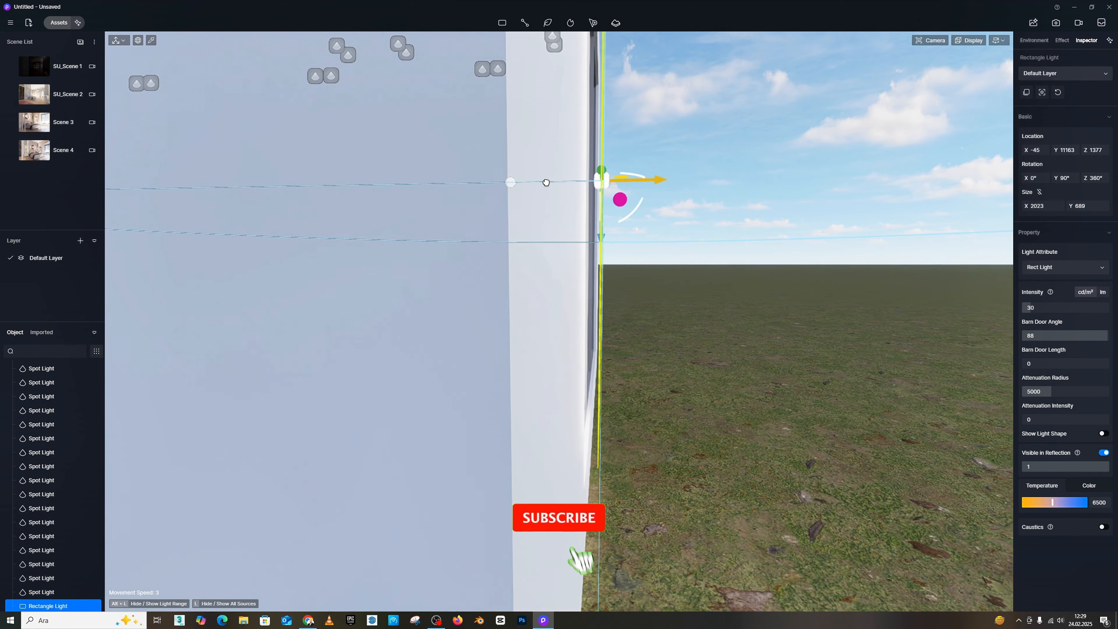
Step: Set the rectangle light's intensity to 100 cd/m²
key(d)
right_drag(561, 192, 394, 181)
key(d)
right_drag(686, 230, 685, 234)
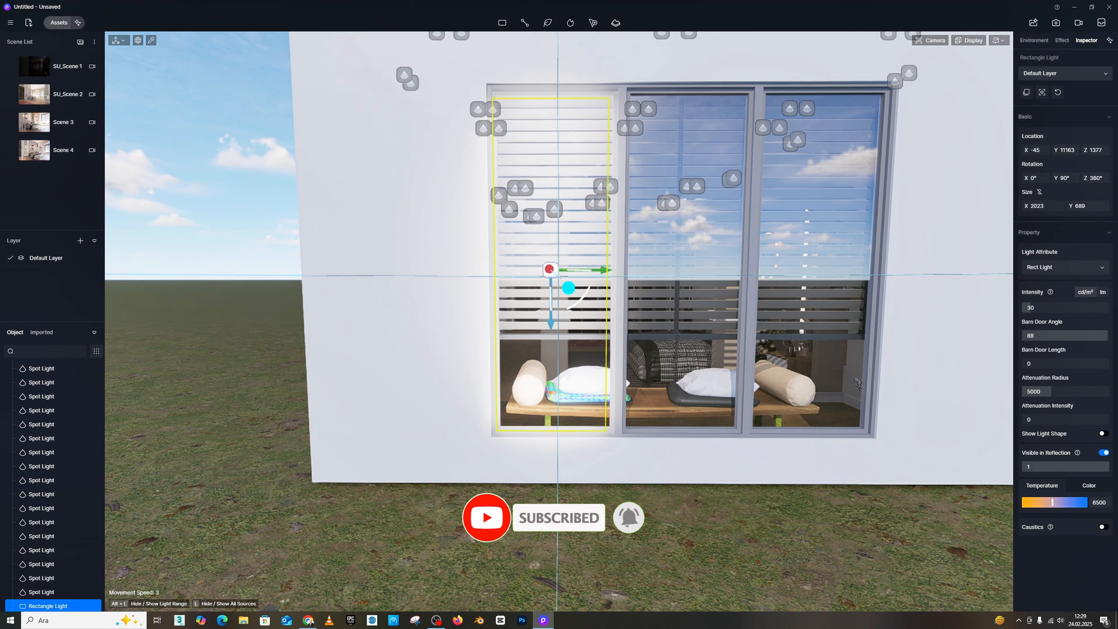
text(100)
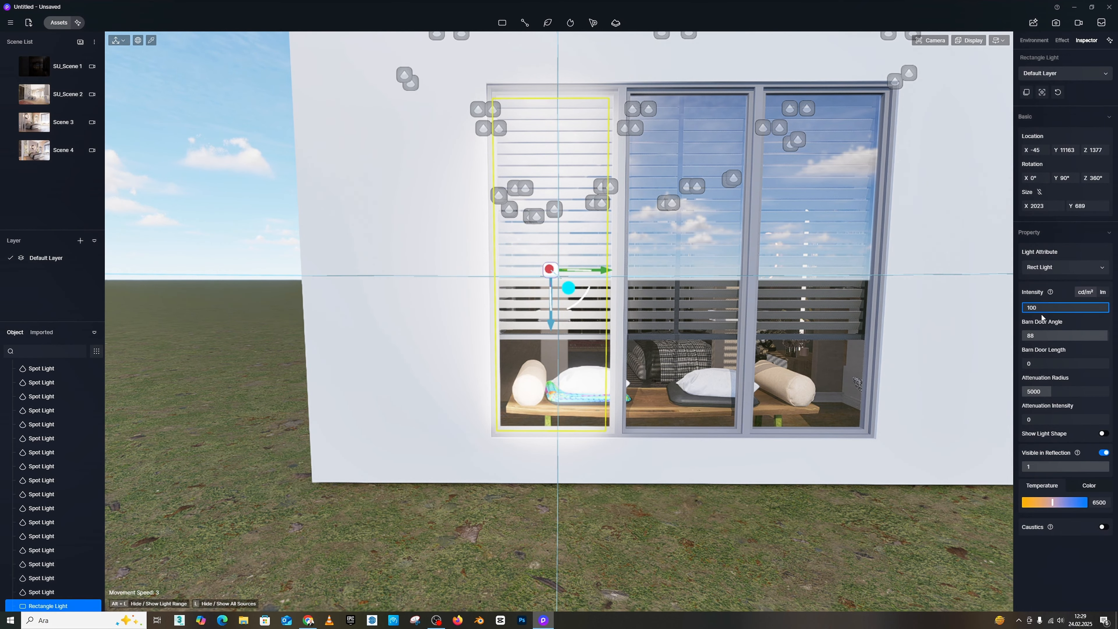
key(Return)
Step: Increase the rectangle light's attenuation radius to 15000 while viewing the bedroom interior
key(w)
right_drag(715, 265, 645, 297)
key(w)
key(w)
key(s)
key(e)
key(w)
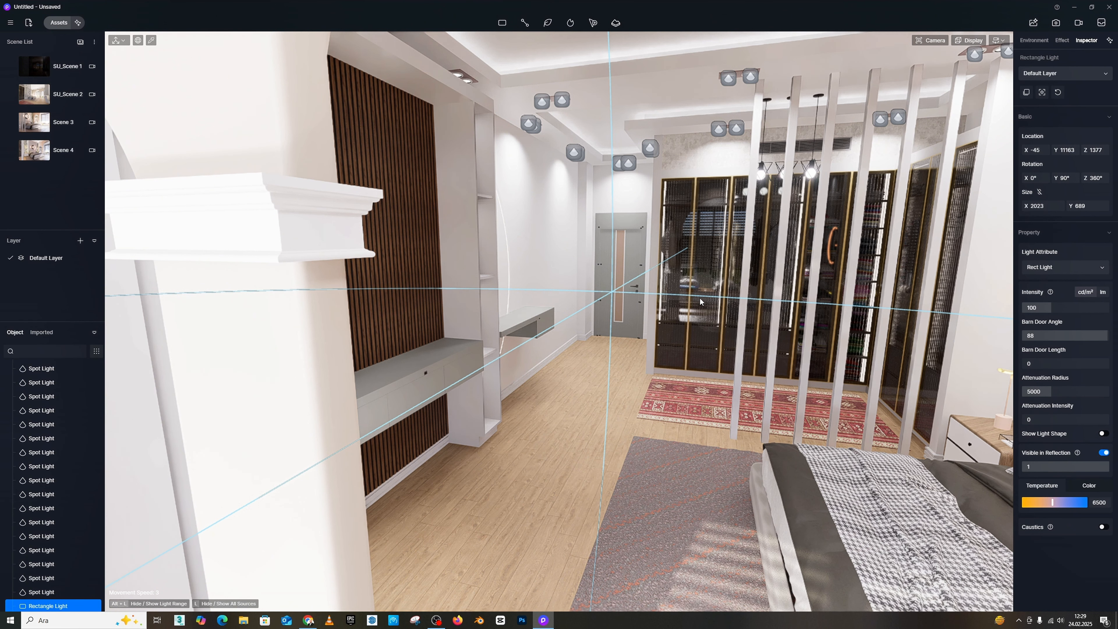
drag(1034, 391, 1043, 391)
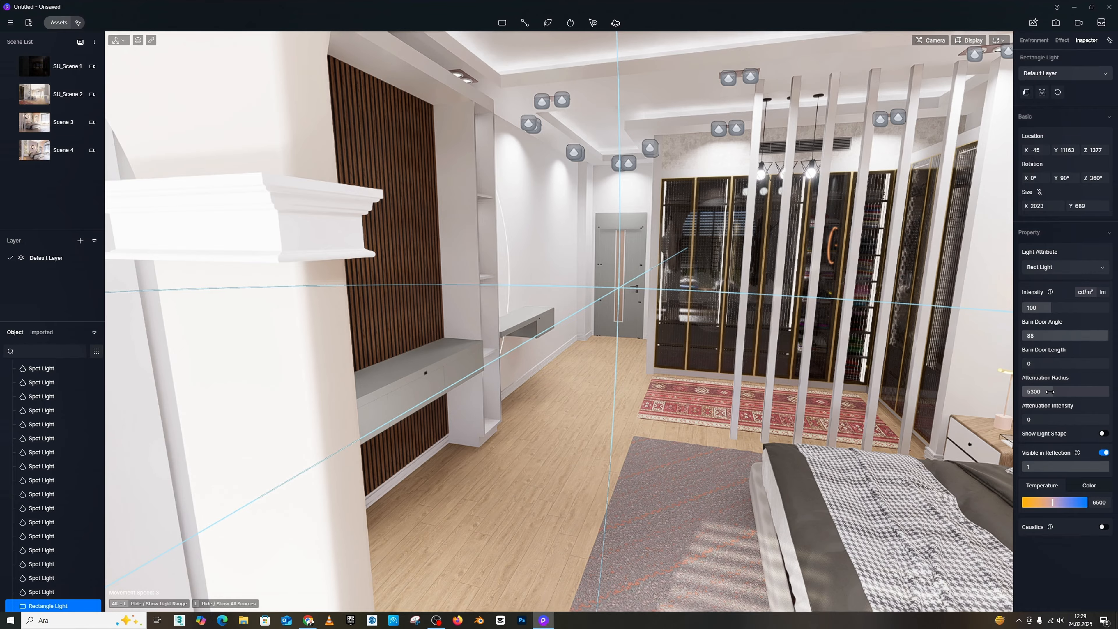
drag(1051, 392, 1116, 398)
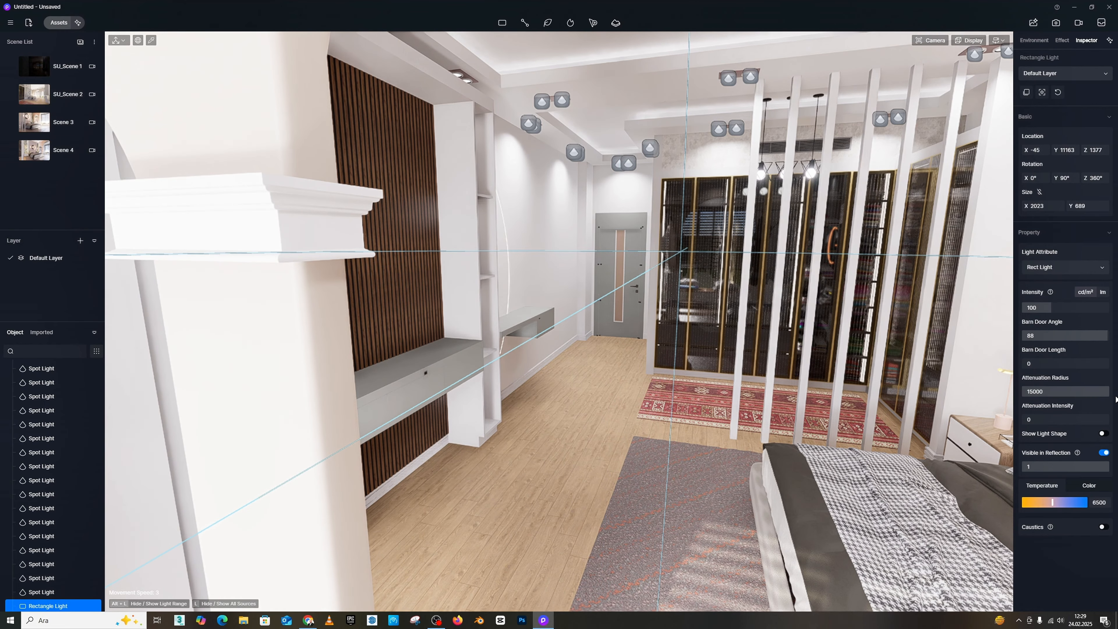
Step: Compare the bedroom lighting with the rectangle light's attenuation radius at 5000 and at 15000
right_drag(685, 308, 652, 293)
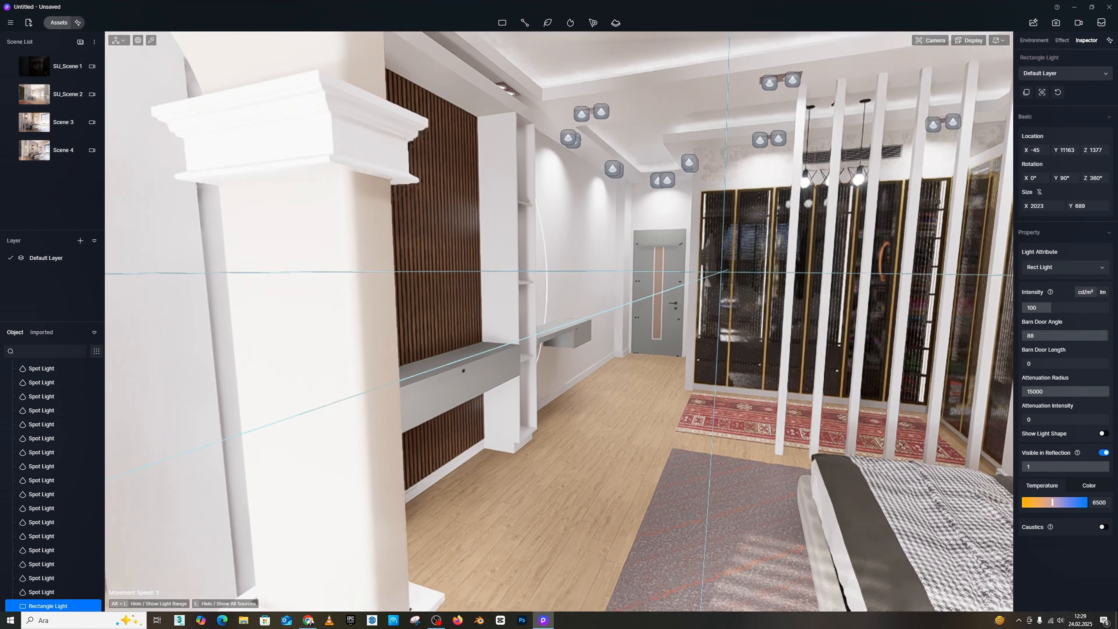
middle_drag(652, 293, 525, 176)
scroll(579, 277, up, 4)
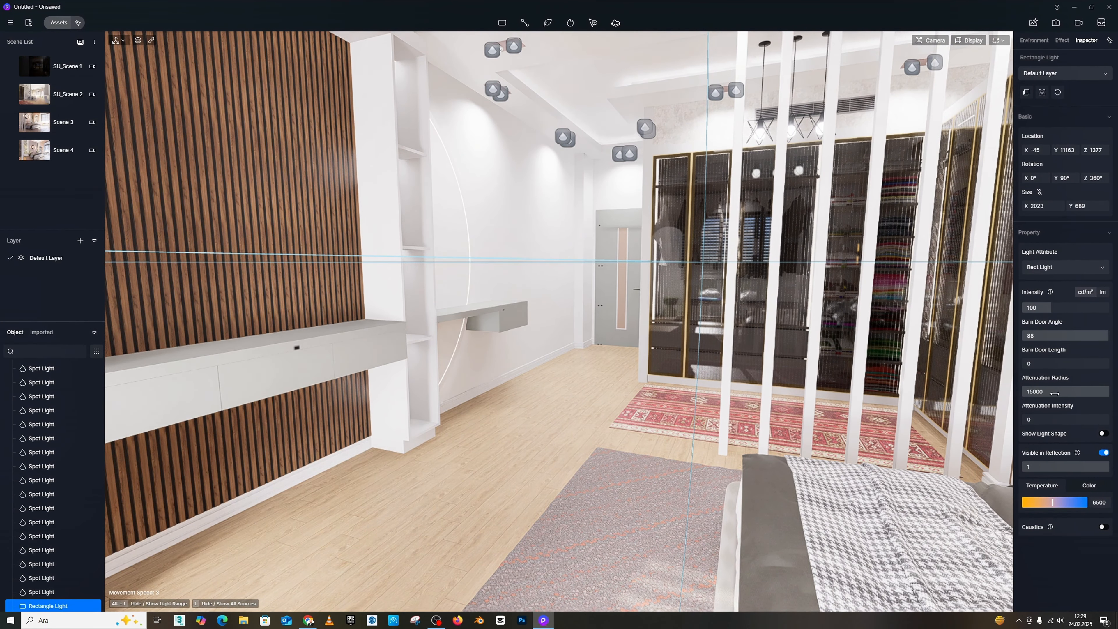
drag(1056, 393, 1052, 394)
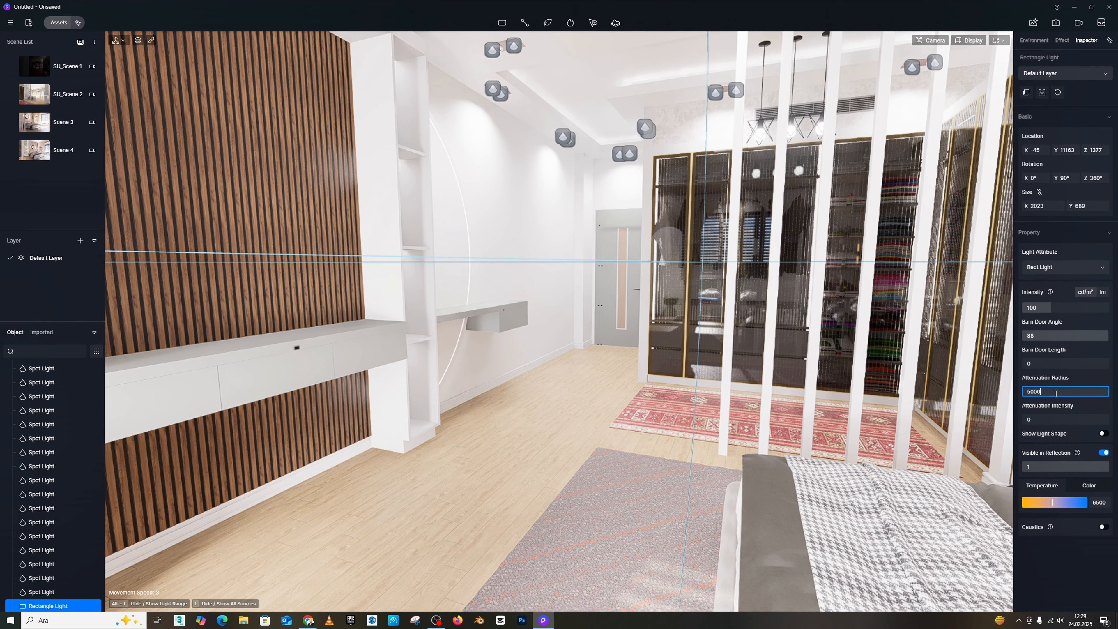
key(Return)
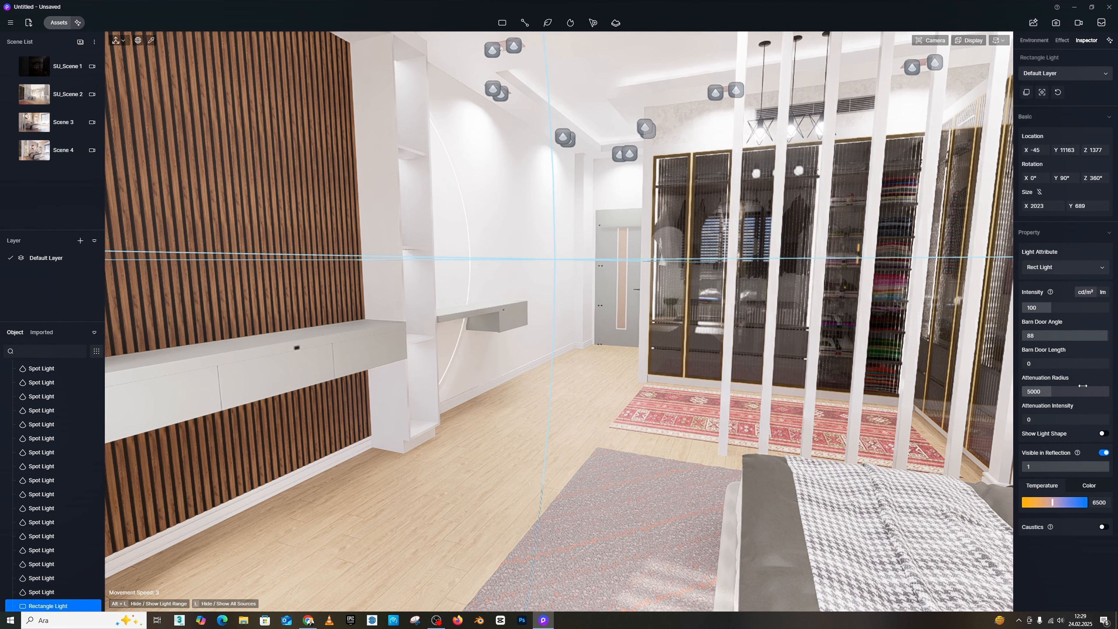
click(1042, 391)
text(15000)
key(Return)
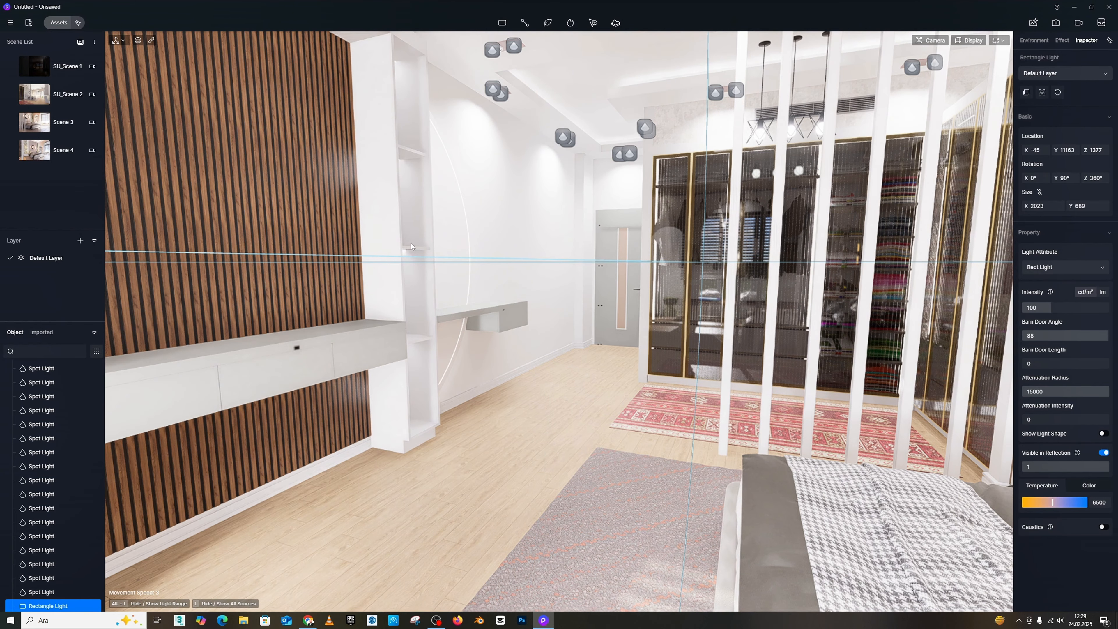
Step: Copy the rectangle light along the window to the middle pane at Y 11987 and the third pane at about Y 12790
key(s)
right_drag(547, 340, 637, 322)
key(w)
right_drag(510, 334, 535, 339)
middle_drag(535, 338, 561, 328)
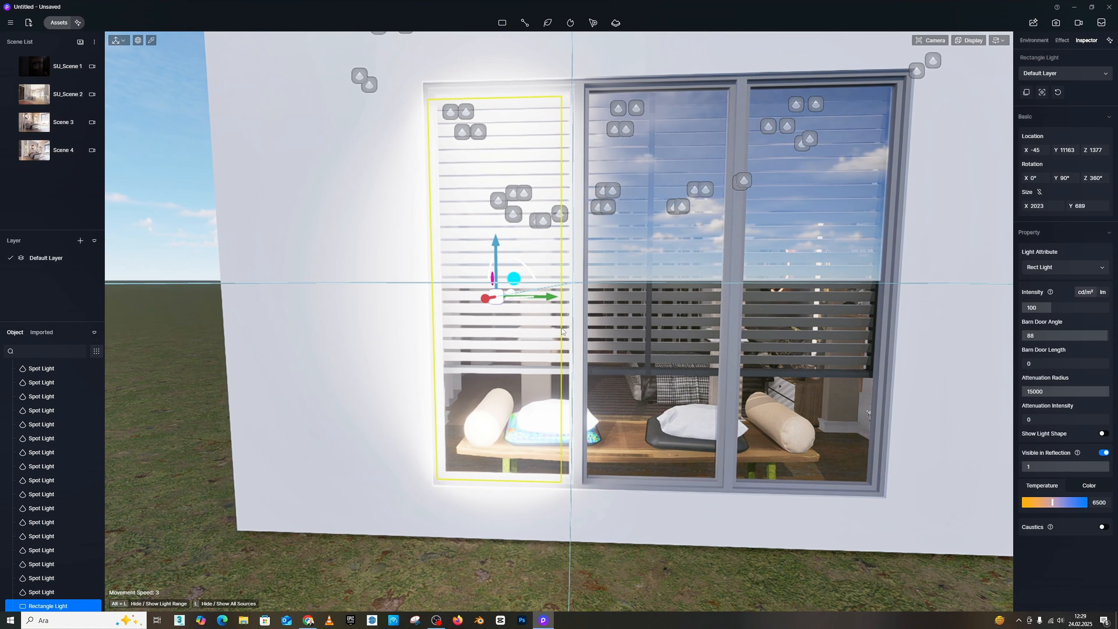
drag(551, 298, 712, 311)
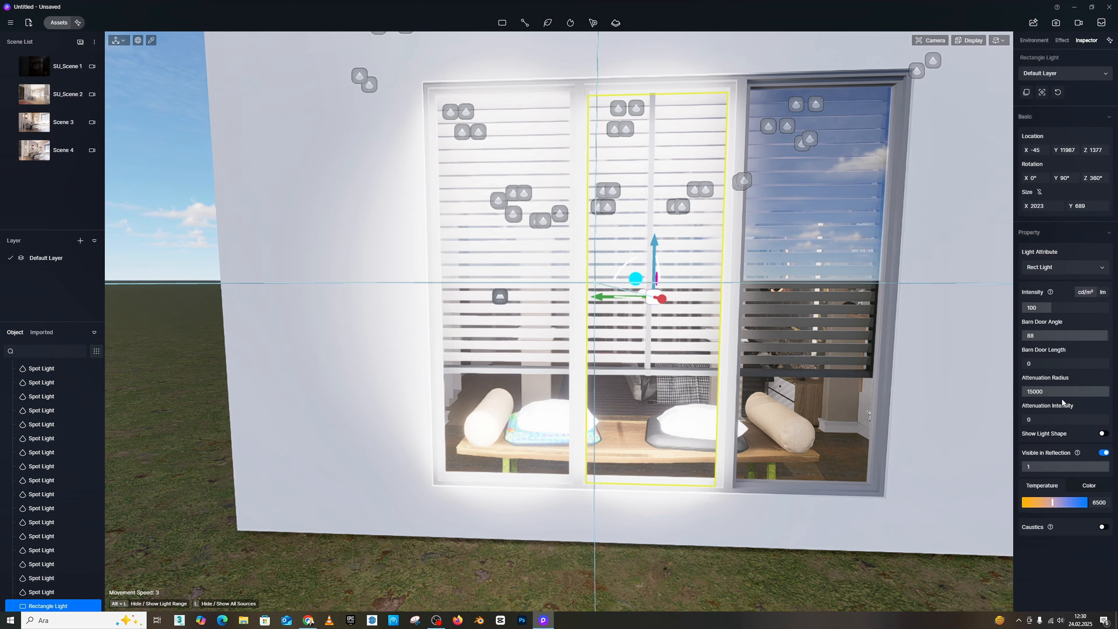
drag(602, 300, 758, 316)
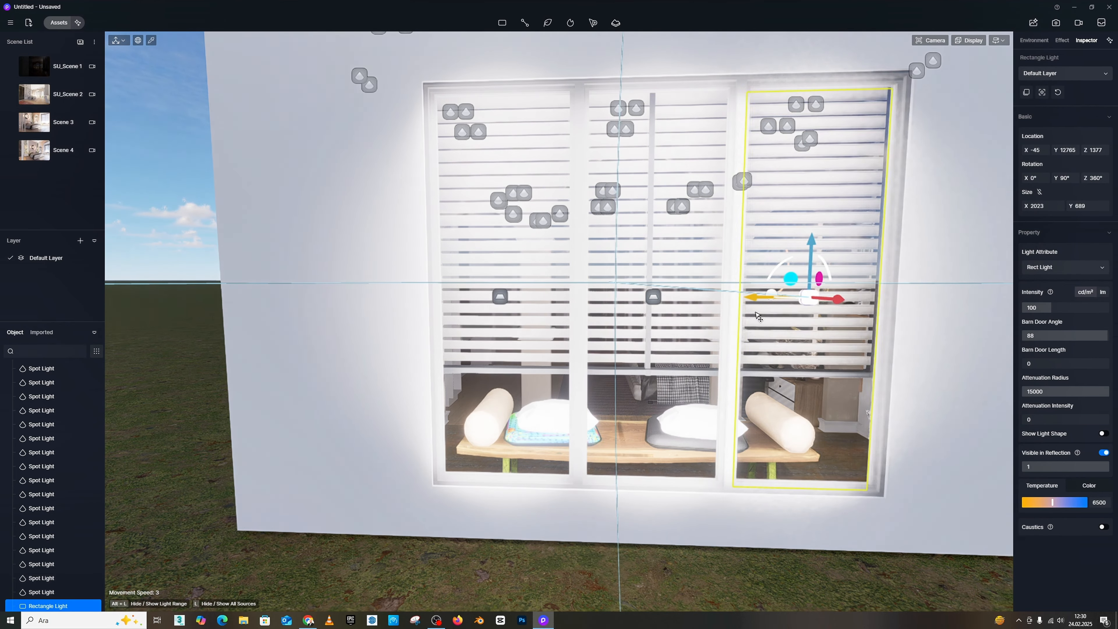
Step: Open Scene 4 in two-point perspective and turn off automatic exposure
click(40, 153)
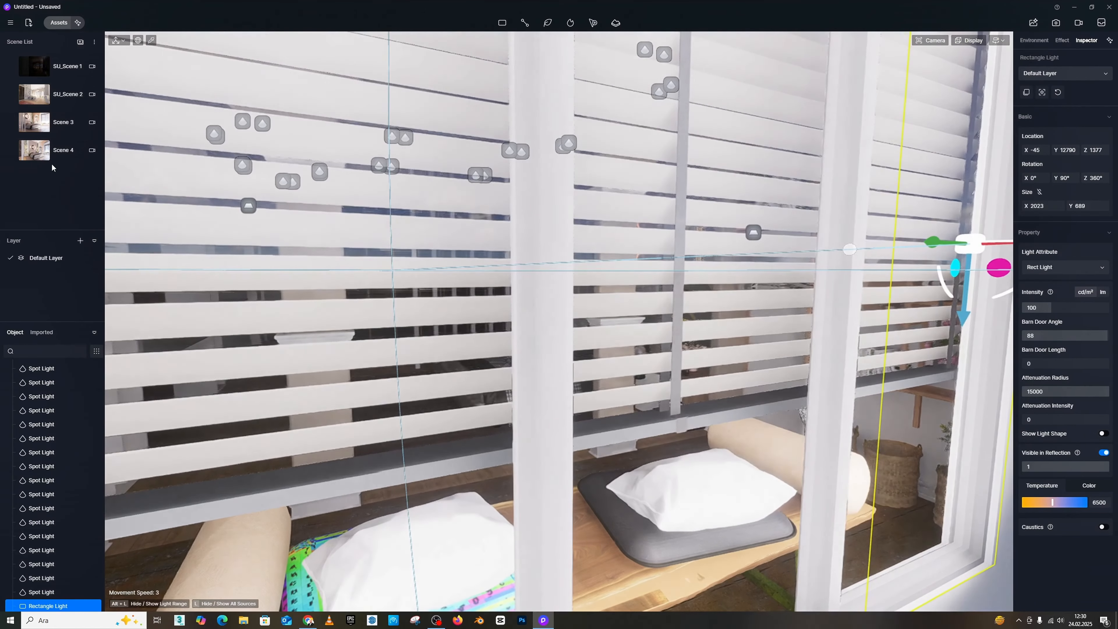
click(52, 152)
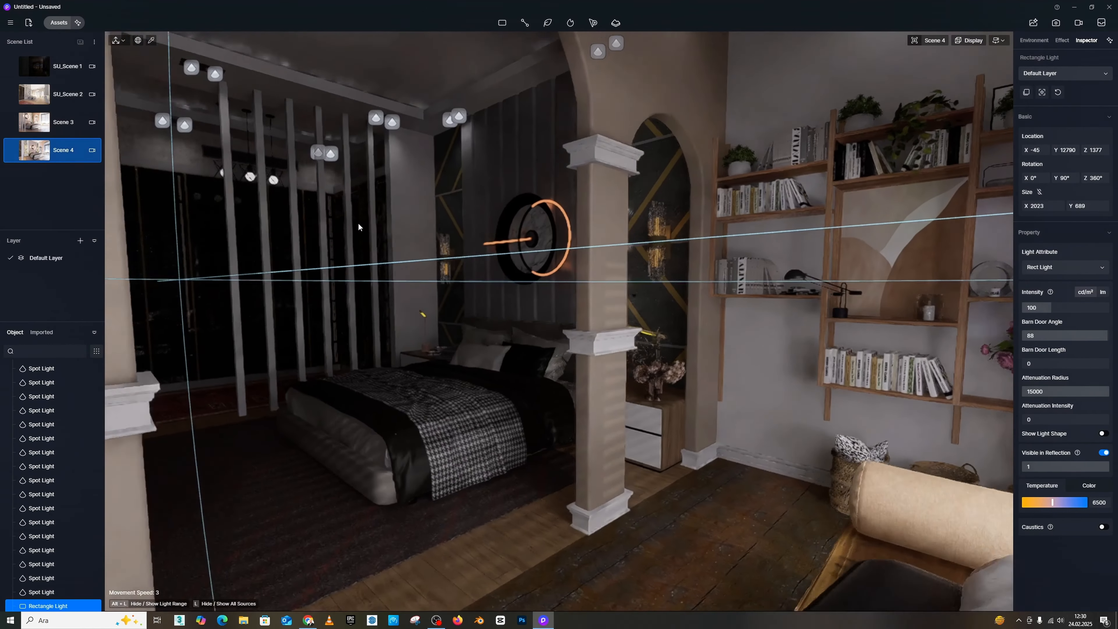
key(F8)
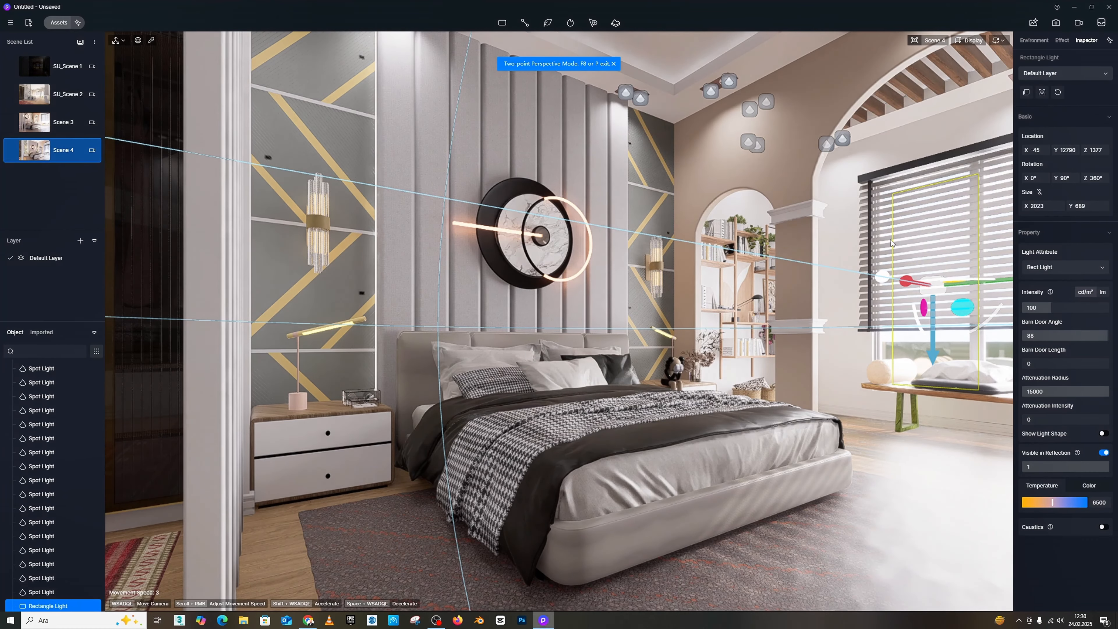
click(1061, 41)
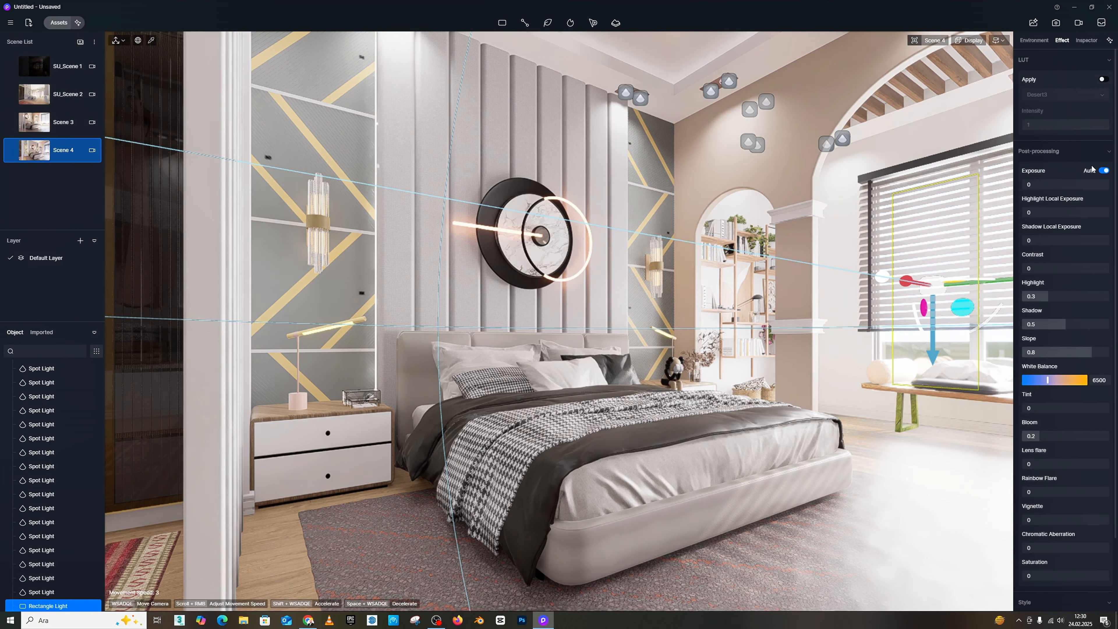
click(1104, 171)
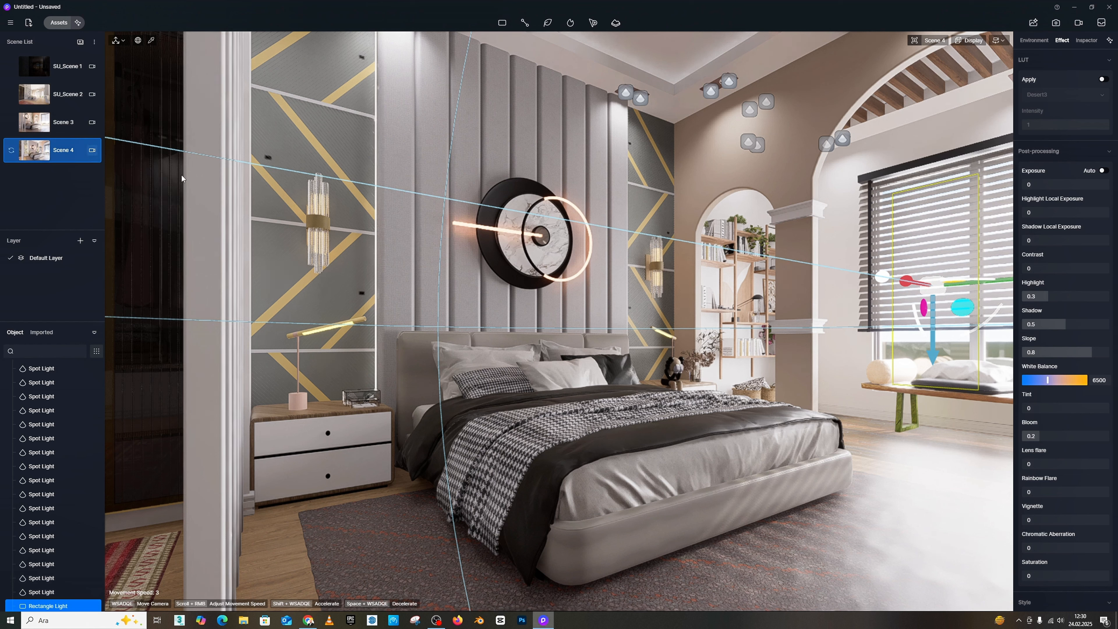
Step: Set the custom sun's azimuth to 189, altitude to 31 and sunlight intensity to 0.8
click(1035, 41)
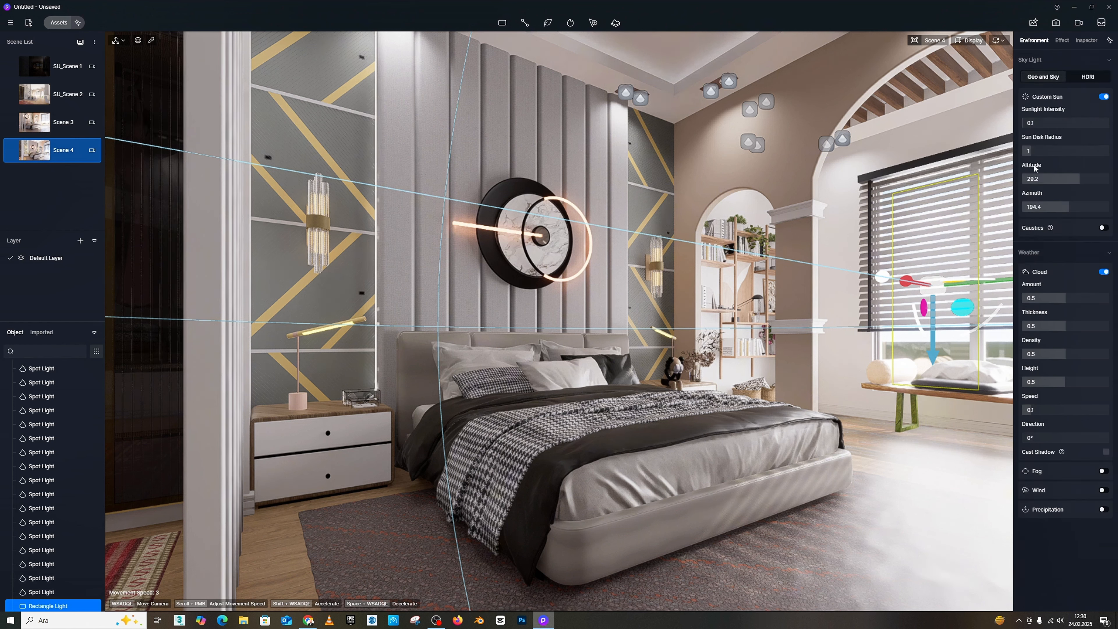
drag(1064, 207, 1071, 180)
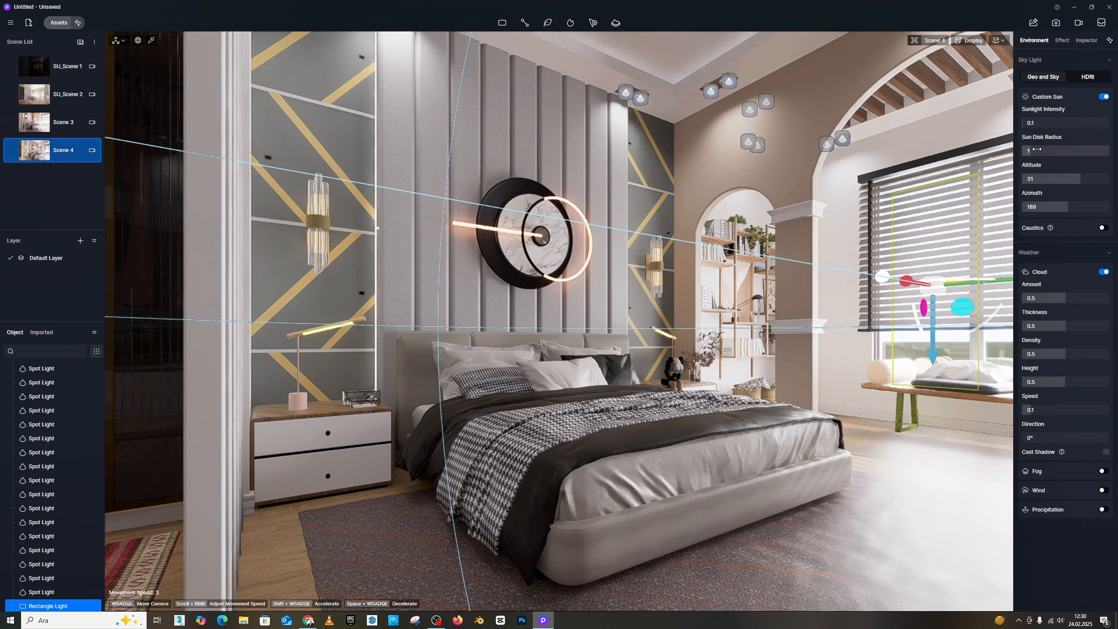
drag(1029, 124, 1034, 124)
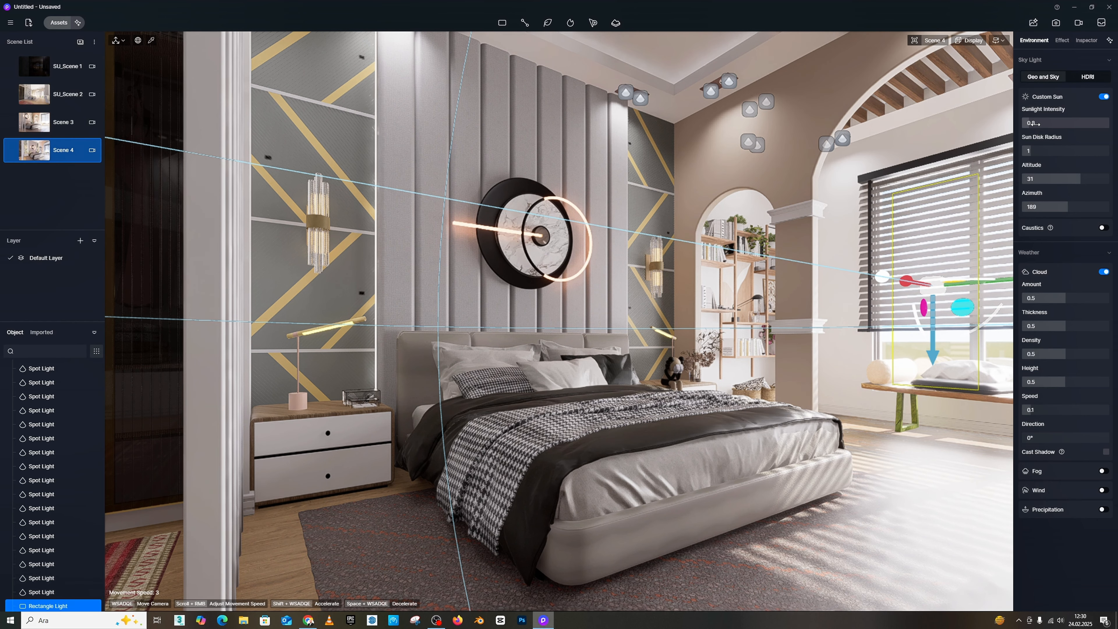
right_drag(815, 225, 929, 255)
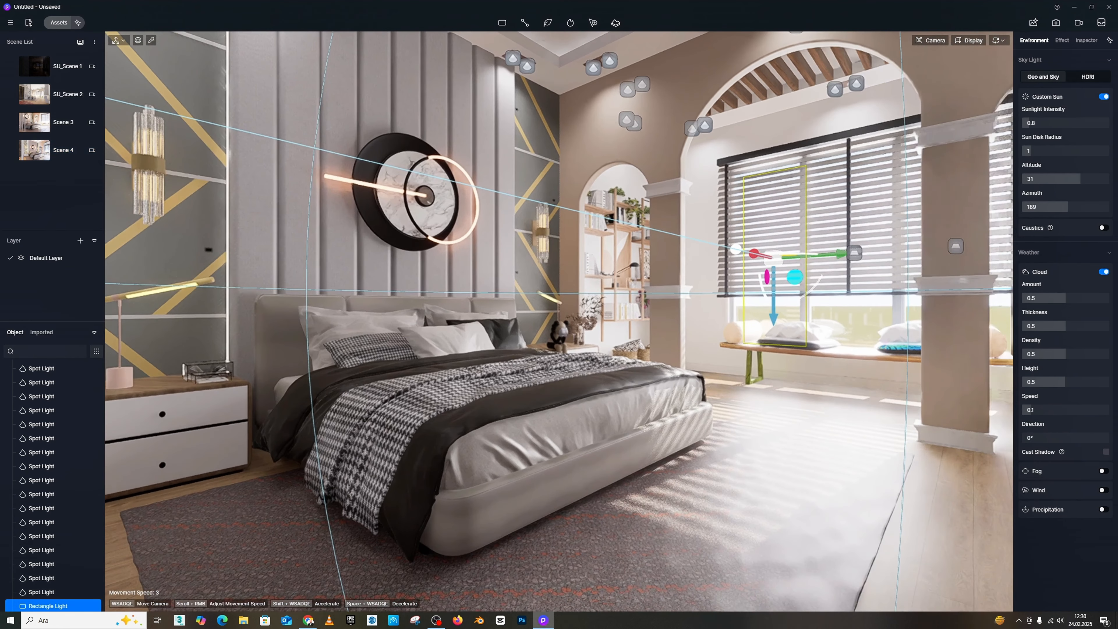
Step: Set the custom sun's azimuth to 187.2
drag(1054, 206, 1055, 205)
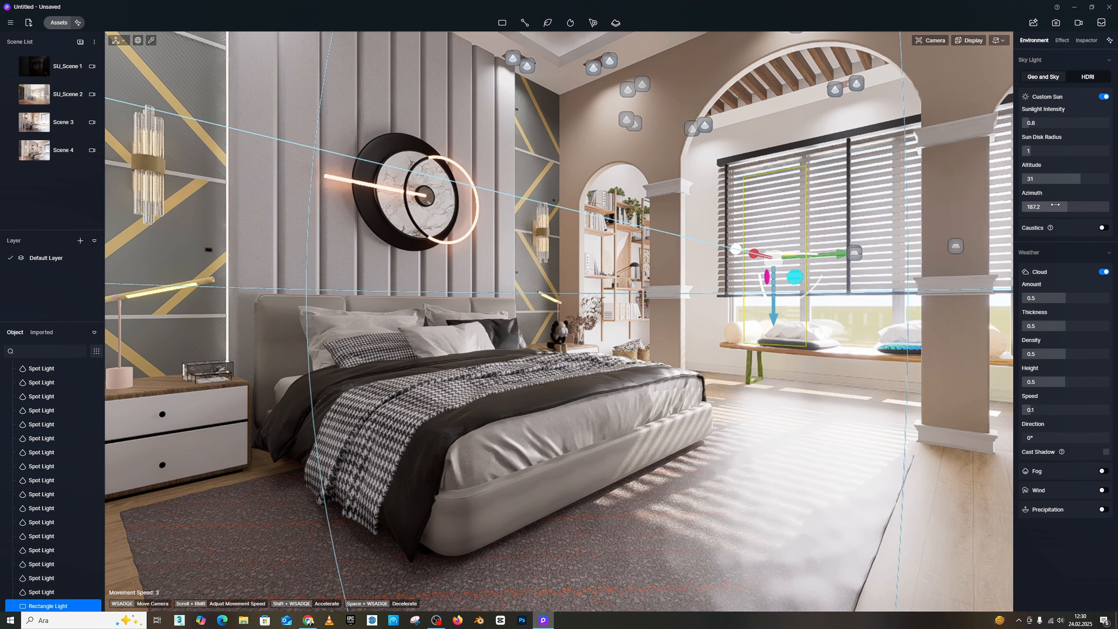
right_drag(855, 354, 810, 333)
key(d)
key(s)
key(q)
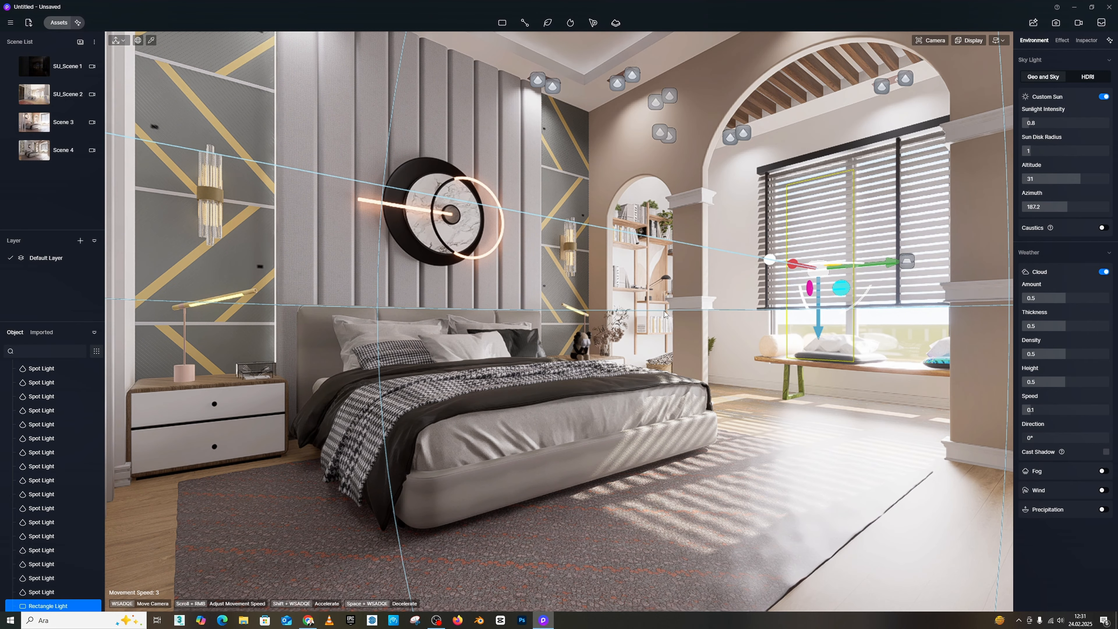
Step: Place a new rectangle light on the patterned wall panel beside the sconce nearest the bookshelf
key(w)
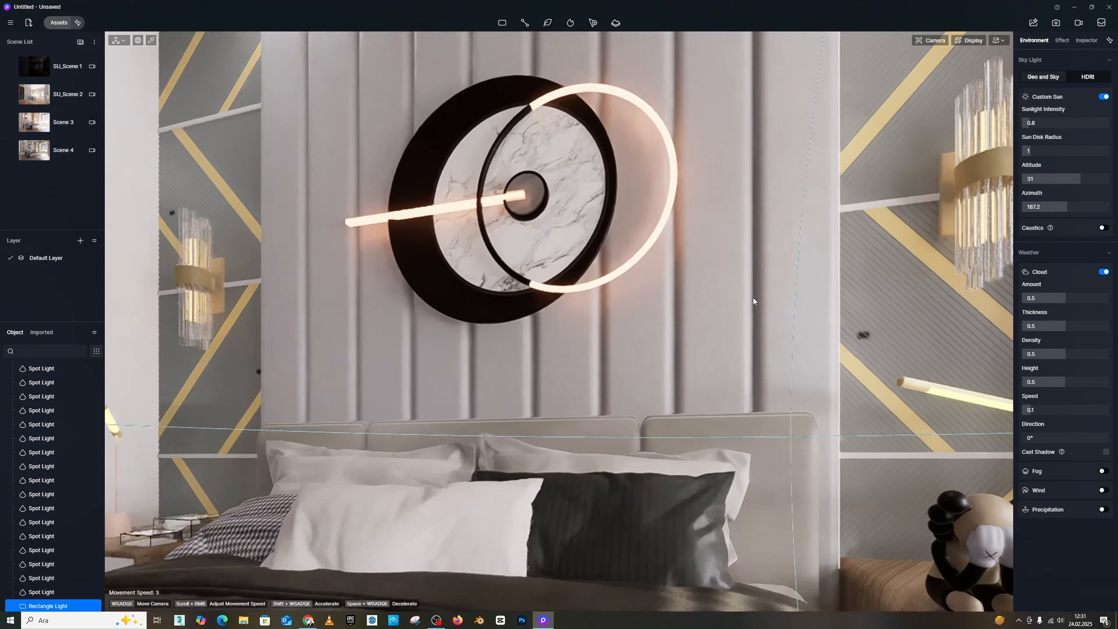
key(s)
key(w)
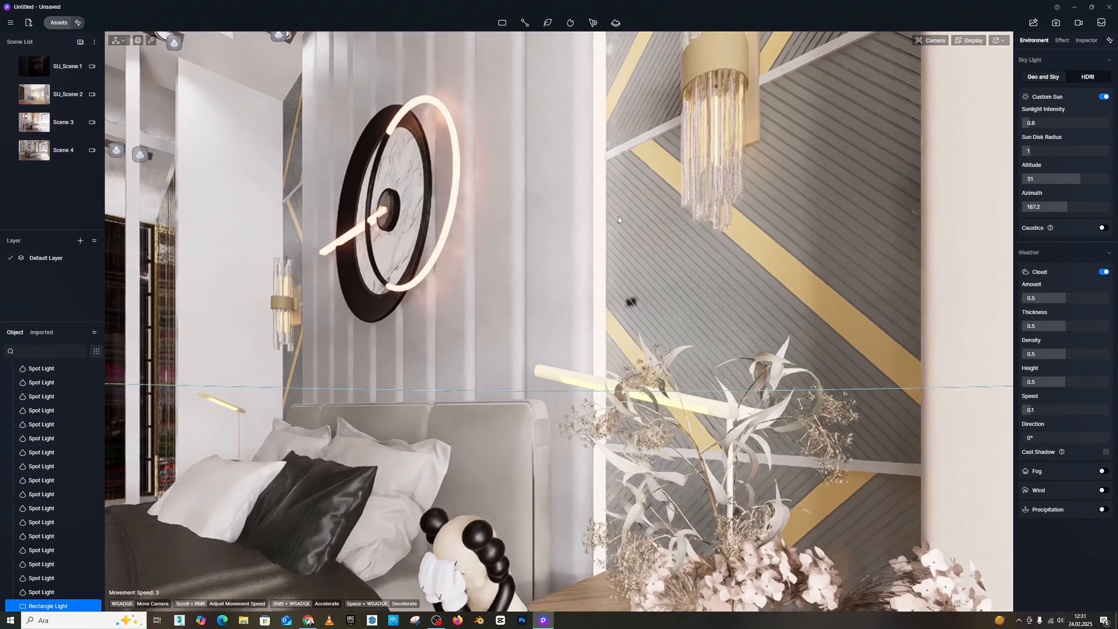
key(s)
key(w)
key(e)
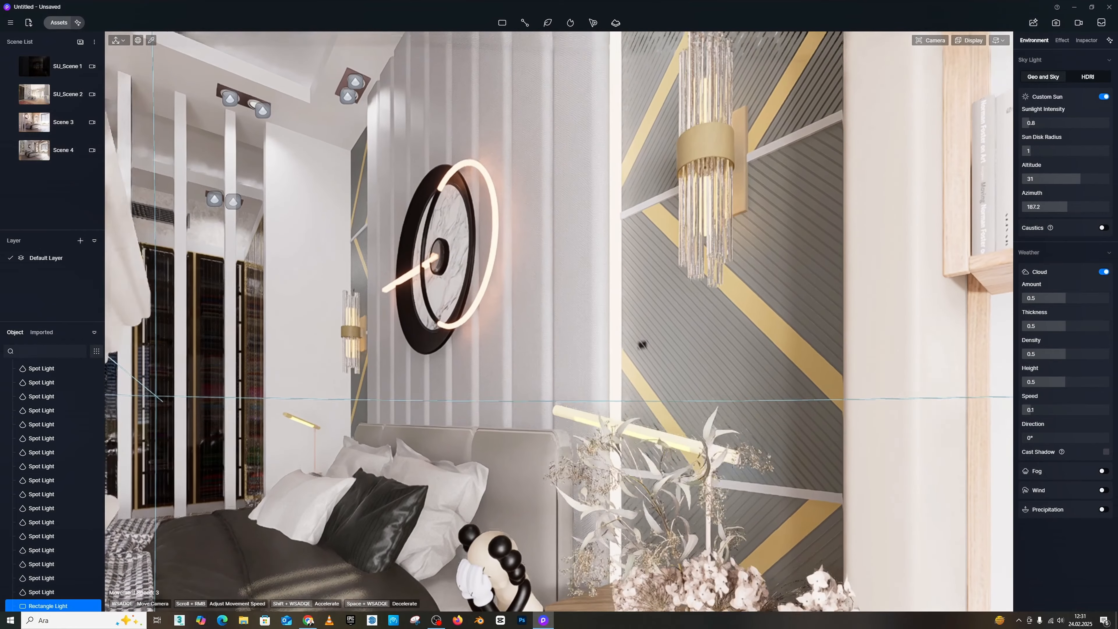
key(s)
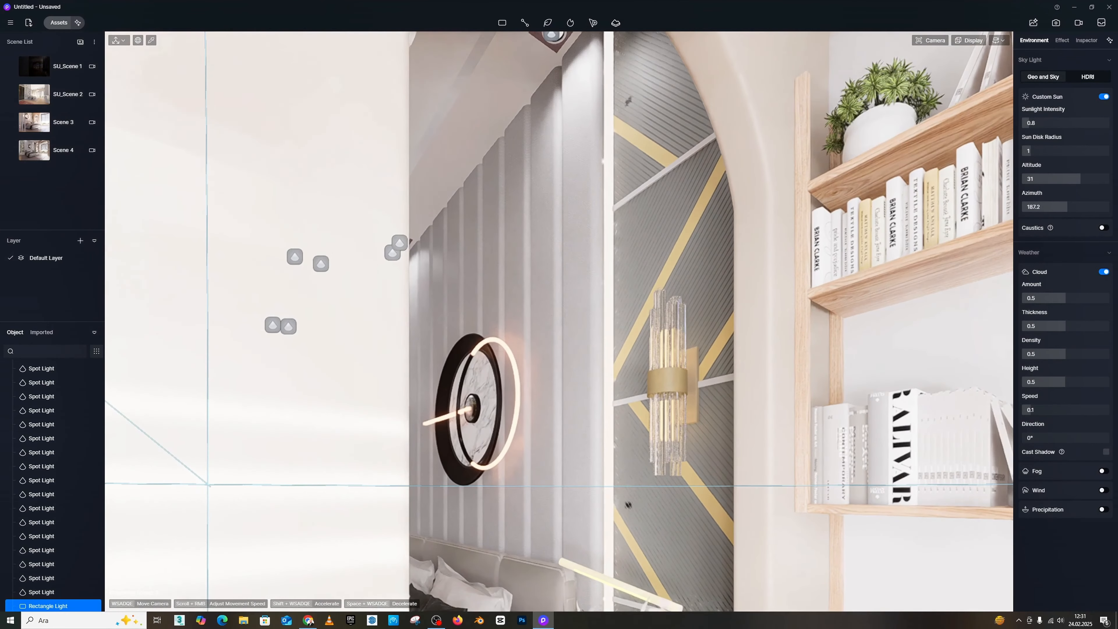
right_drag(590, 355, 588, 539)
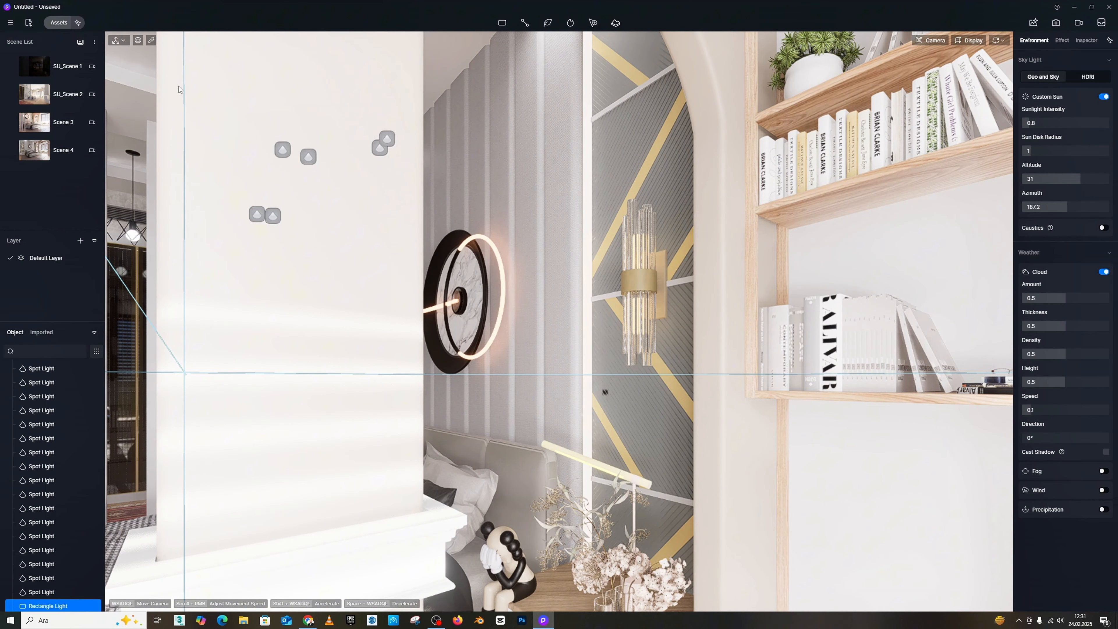
click(502, 23)
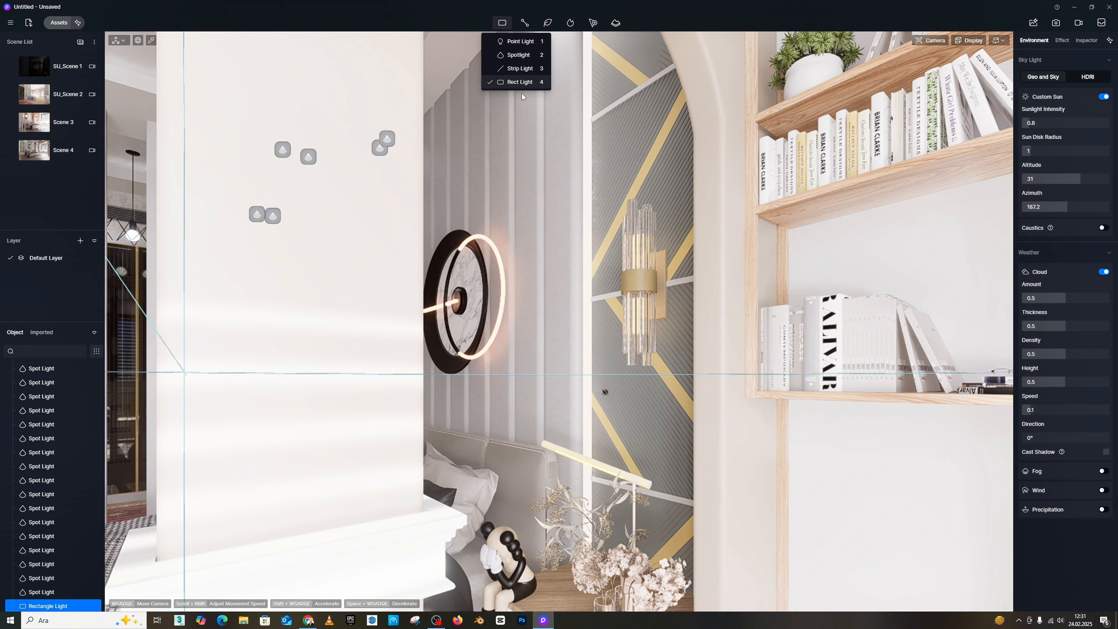
click(527, 84)
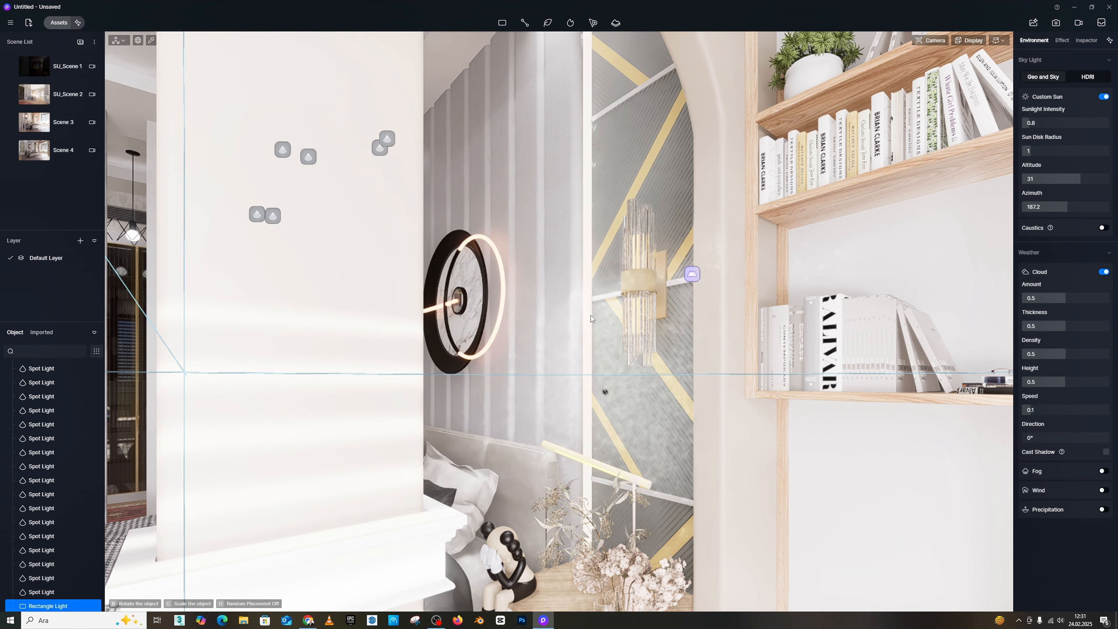
click(693, 300)
Step: Rotate the new rectangle light upright to X 180°, Y 270°, Z 180°
key(a)
right_drag(694, 299, 758, 333)
key(e)
scroll(649, 224, up, 1)
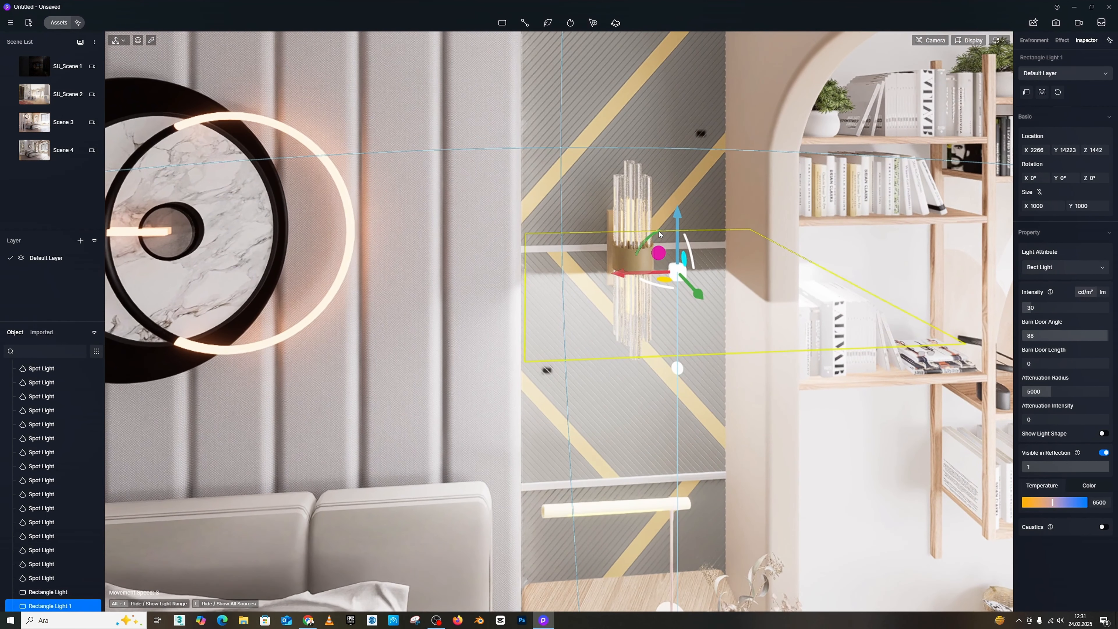
drag(659, 232, 613, 313)
Step: Resize the new rectangle light to a narrow strip of X 1282 by Y 43
key(a)
right_drag(617, 313, 658, 325)
key(s)
scroll(659, 325, up, 2)
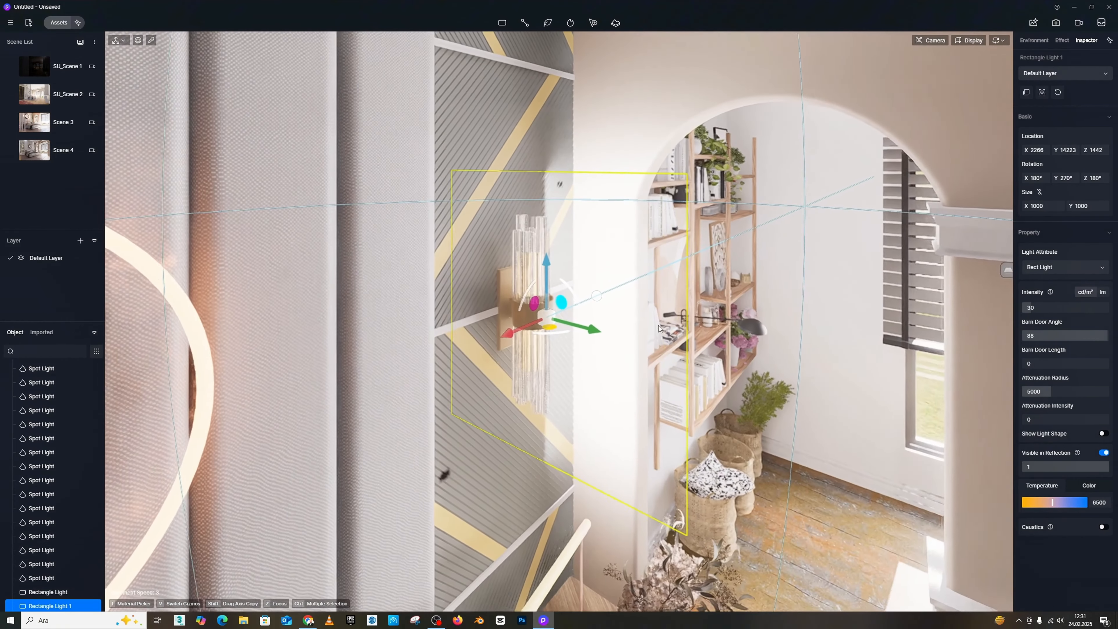
mouse_move(1035, 206)
mouse_down()
mouse_move(1025, 206)
mouse_move(1074, 205)
mouse_move(1043, 205)
mouse_up()
Step: Move the strip-shaped light to the edge of the fluted headboard wall at X 2774, Y 14207
right_drag(722, 145, 674, 260)
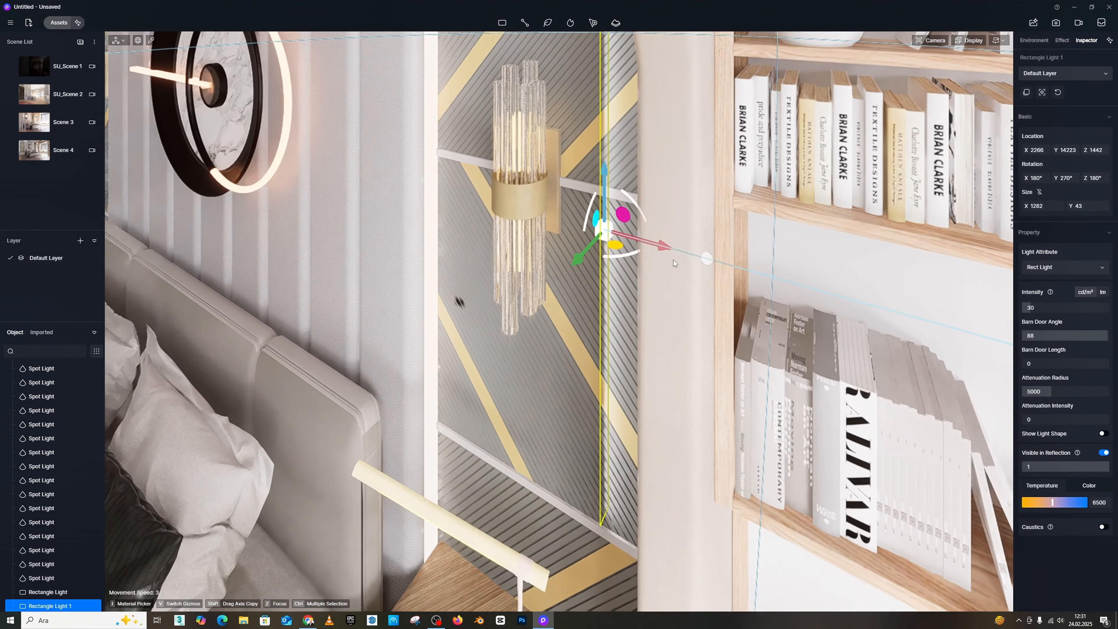
drag(667, 247, 473, 208)
drag(377, 209, 473, 200)
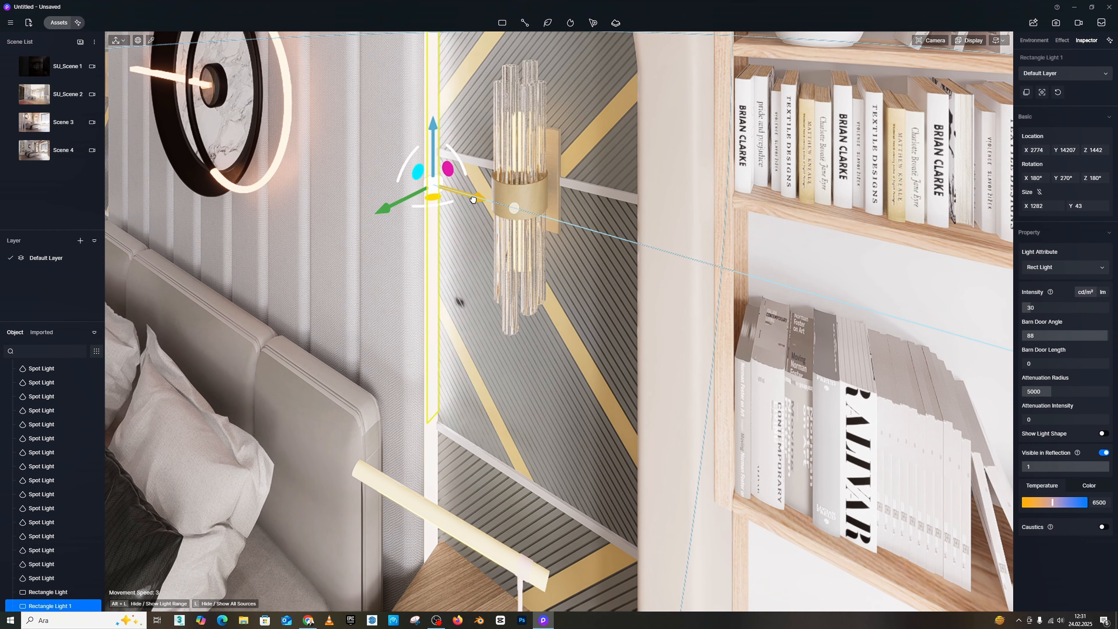
Step: Lengthen the strip-shaped light to 2425 and raise it to Z 1744 so it spans the wall panel's height
key(s)
right_drag(447, 278, 433, 348)
key(d)
key(a)
key(s)
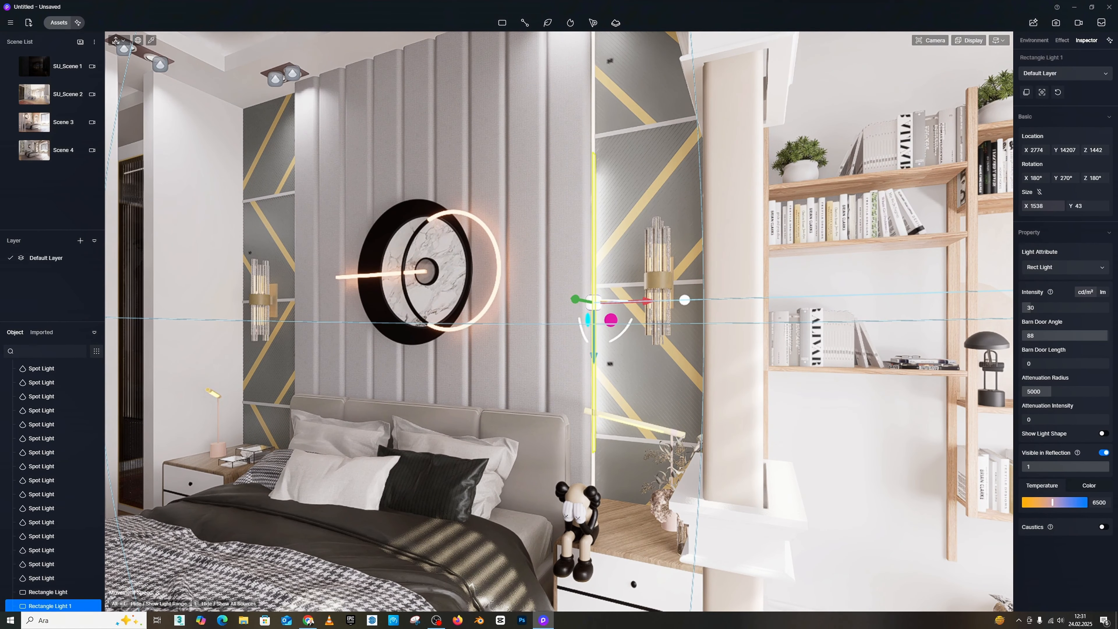
drag(1043, 206, 883, 202)
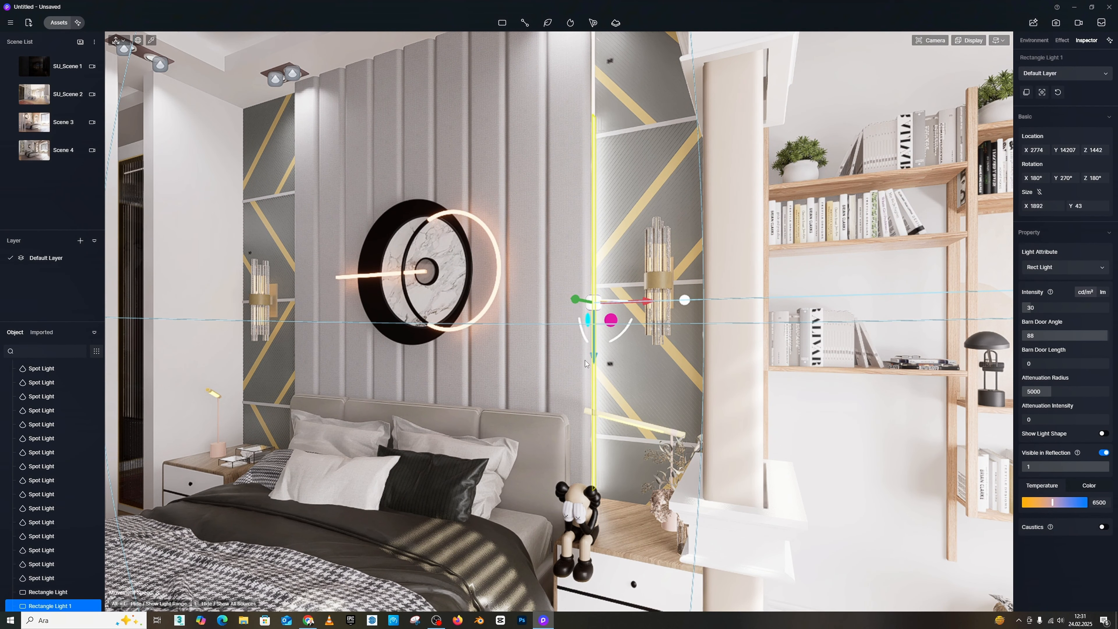
drag(597, 358, 597, 287)
key(s)
right_drag(758, 353, 759, 320)
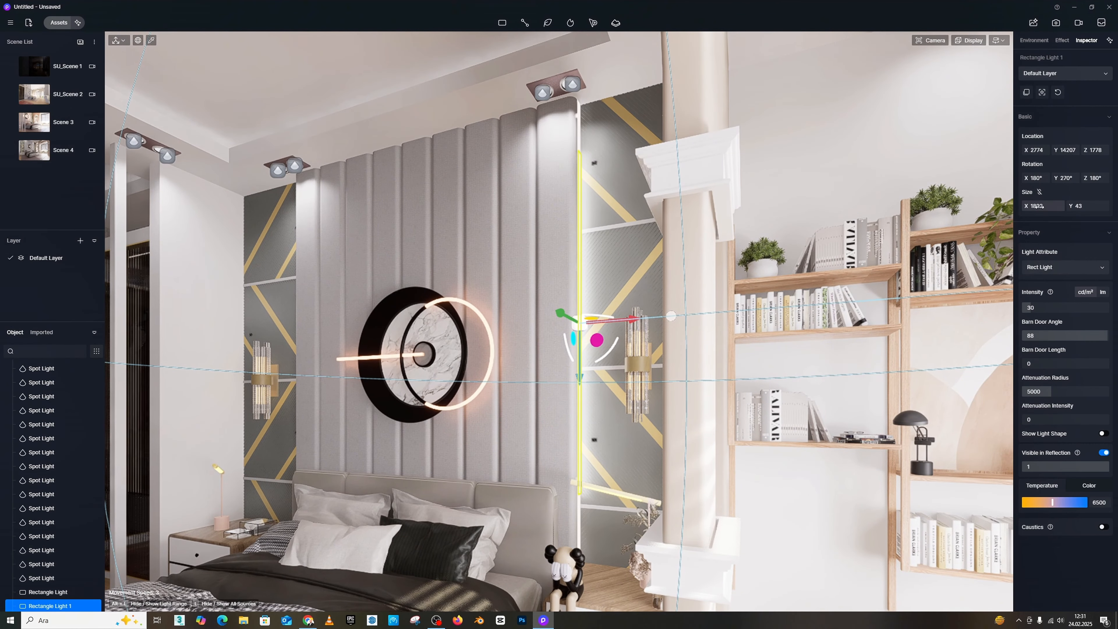
drag(1044, 205, 602, 238)
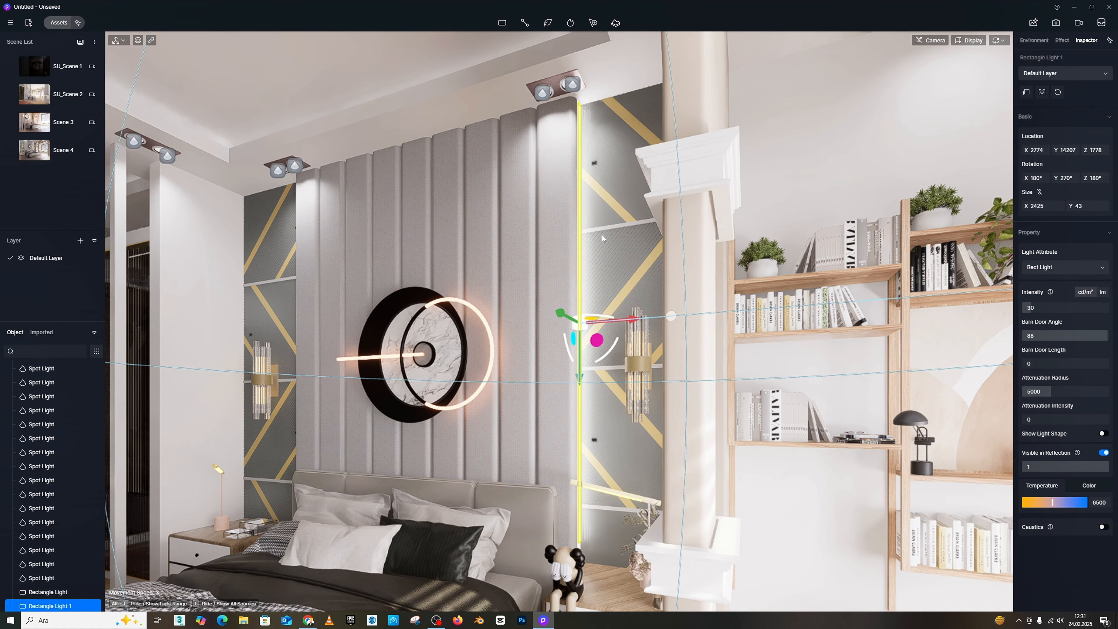
drag(582, 380, 579, 382)
right_drag(581, 384, 889, 493)
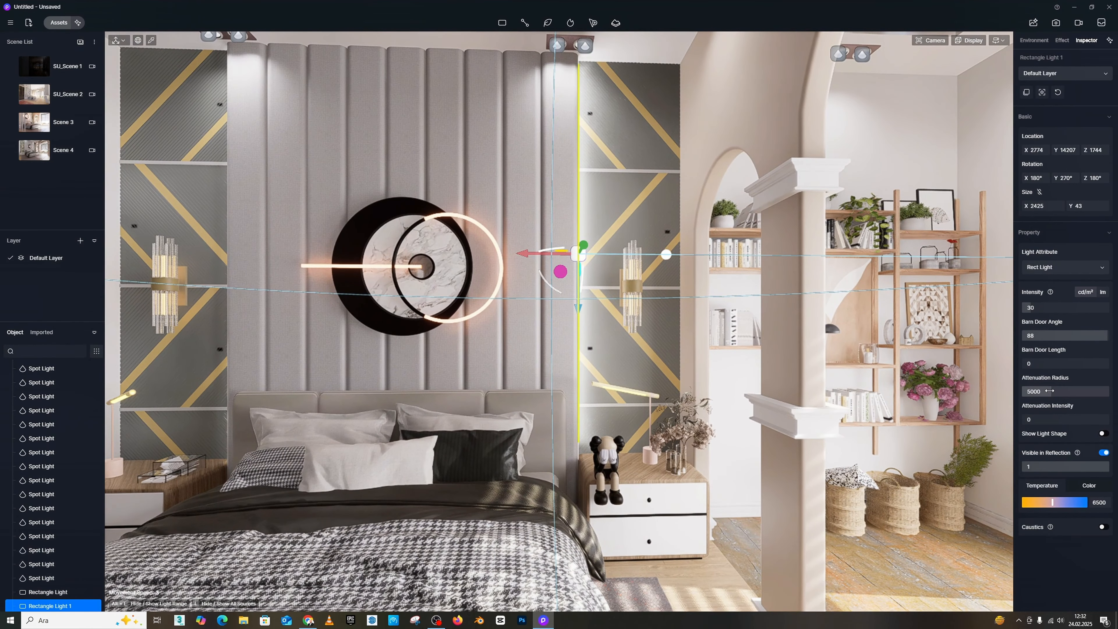
Step: Set the strip-shaped light's attenuation radius to 15000
drag(1050, 392, 1110, 392)
scroll(663, 355, down, 5)
middle_drag(663, 355, 731, 359)
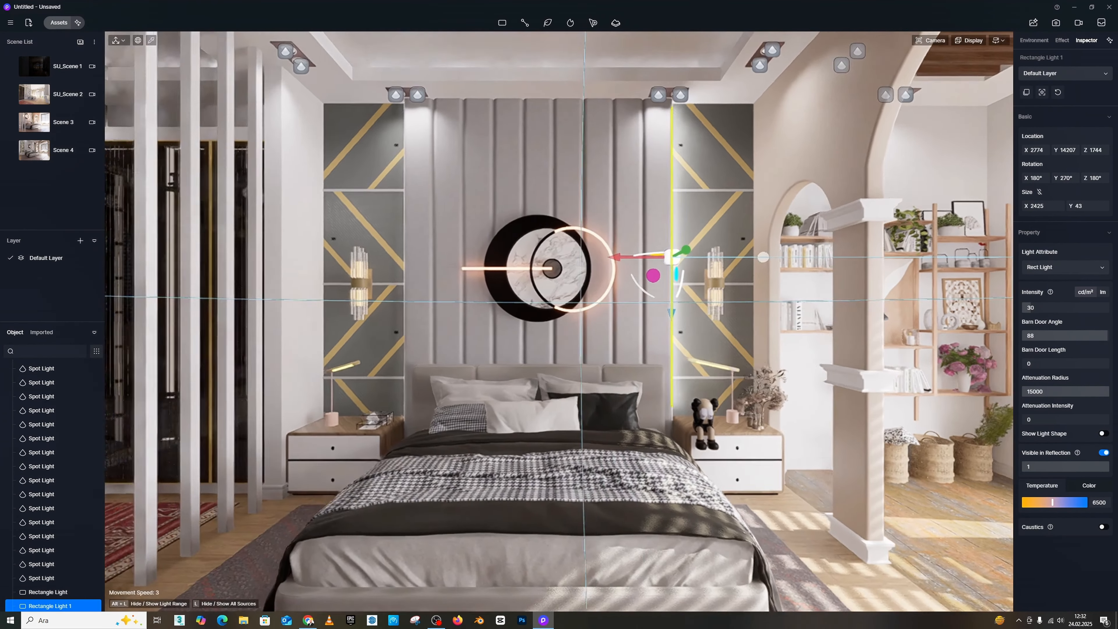
Step: Copy the strip-shaped light to the opposite edge of the fluted headboard wall at X 4967
scroll(730, 359, up, 2)
shift+drag(612, 260, 309, 257)
scroll(430, 246, up, 3)
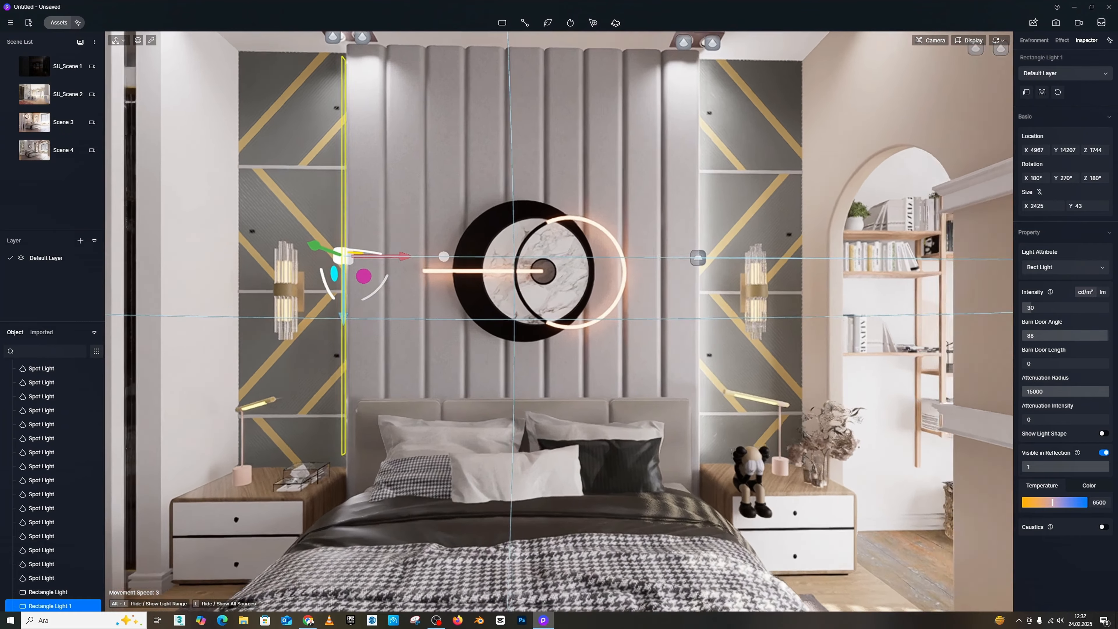
middle_drag(312, 296, 441, 292)
scroll(441, 292, up, 3)
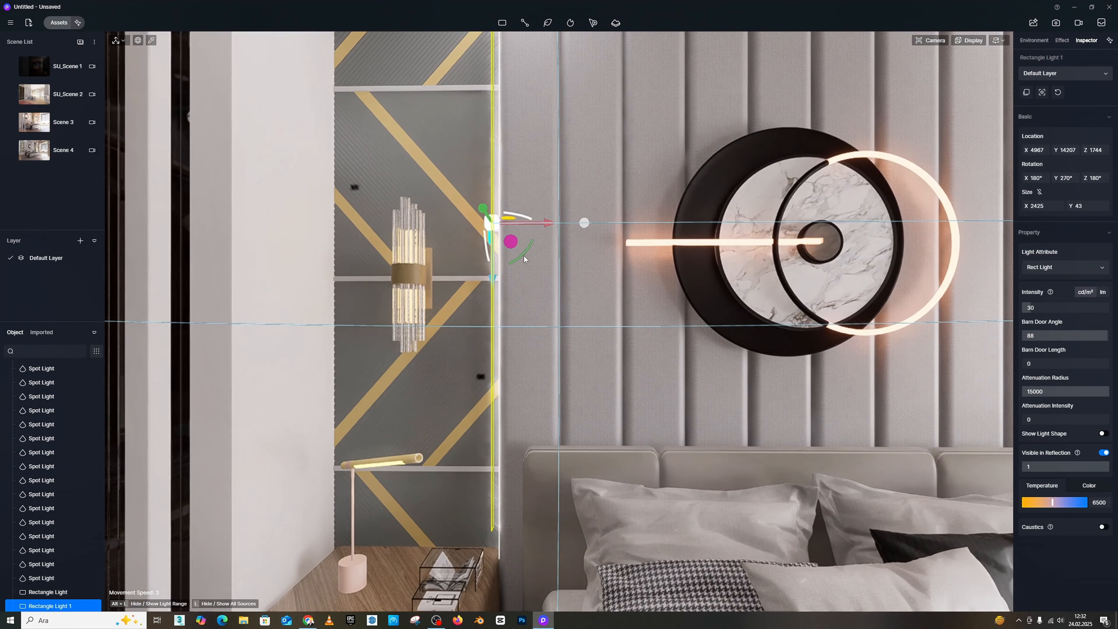
Step: Turn the copied light toward its patterned panel with rotation X 0°, Y 90°, Z 0° and shift it to X 4945
drag(525, 257, 440, 154)
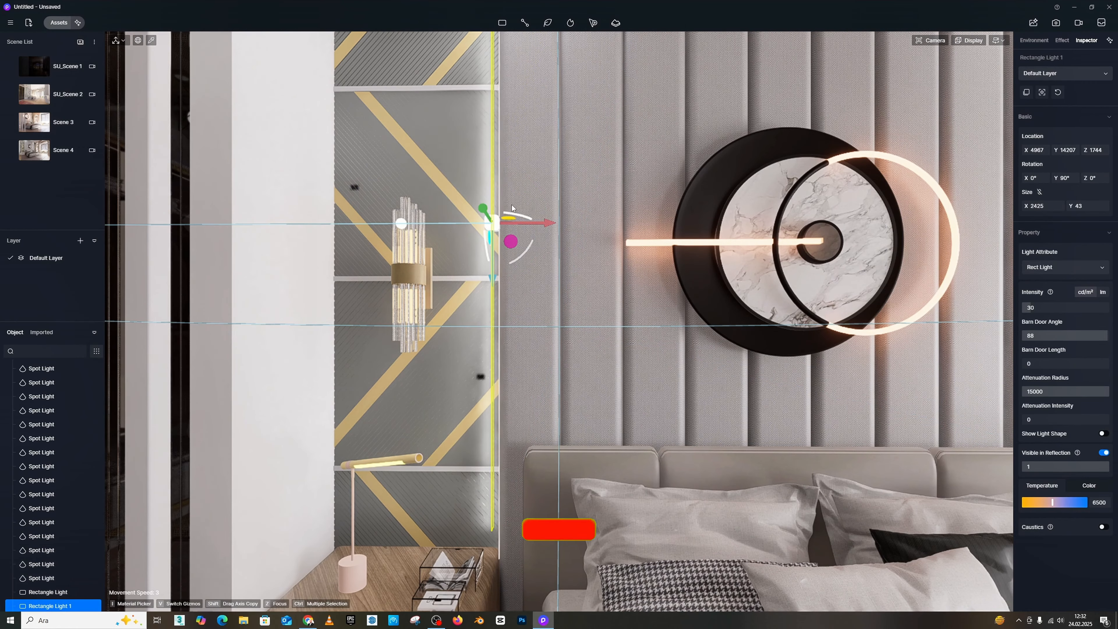
drag(546, 226, 550, 223)
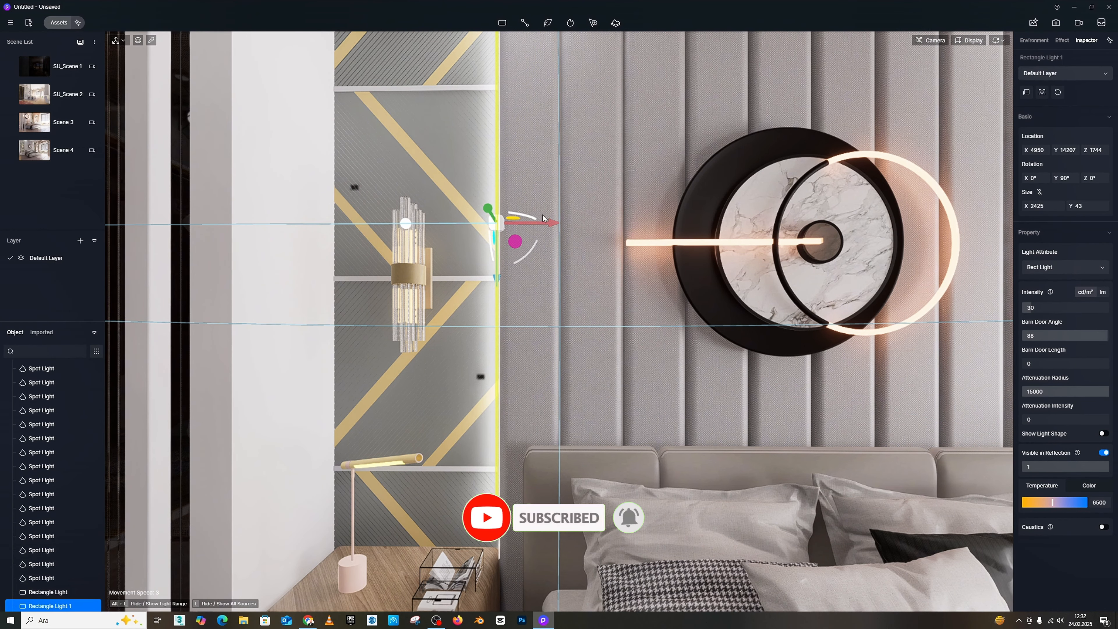
drag(548, 222, 548, 223)
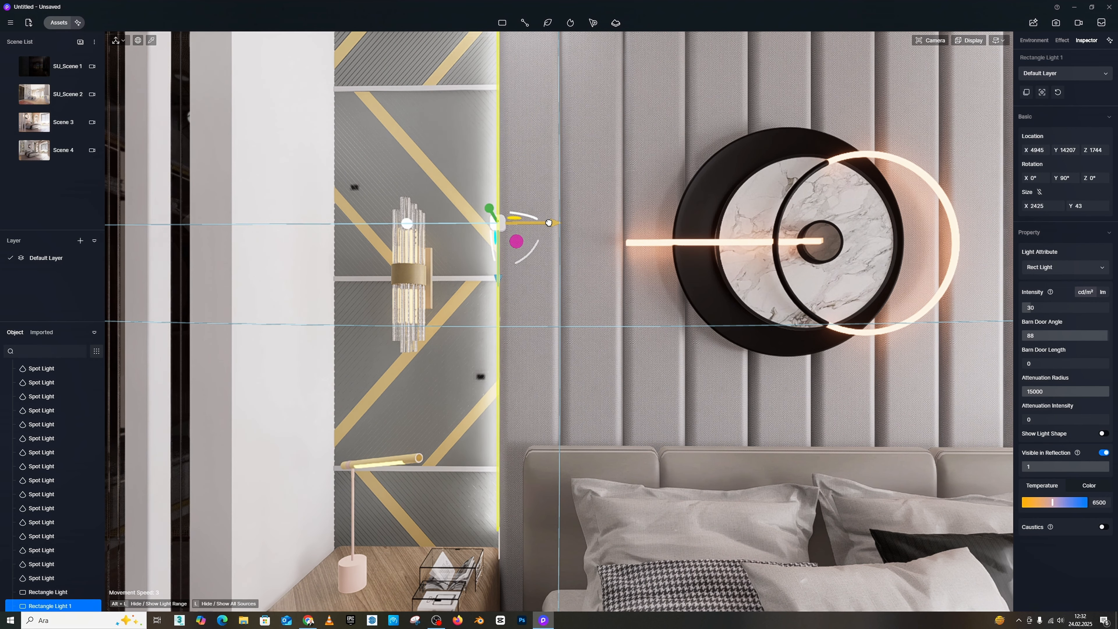
Step: Examine the light strips on both sides of the bed and the lighting around the bedroom and wardrobe area
key(s)
right_drag(502, 155, 702, 168)
key(s)
key(w)
key(s)
key(w)
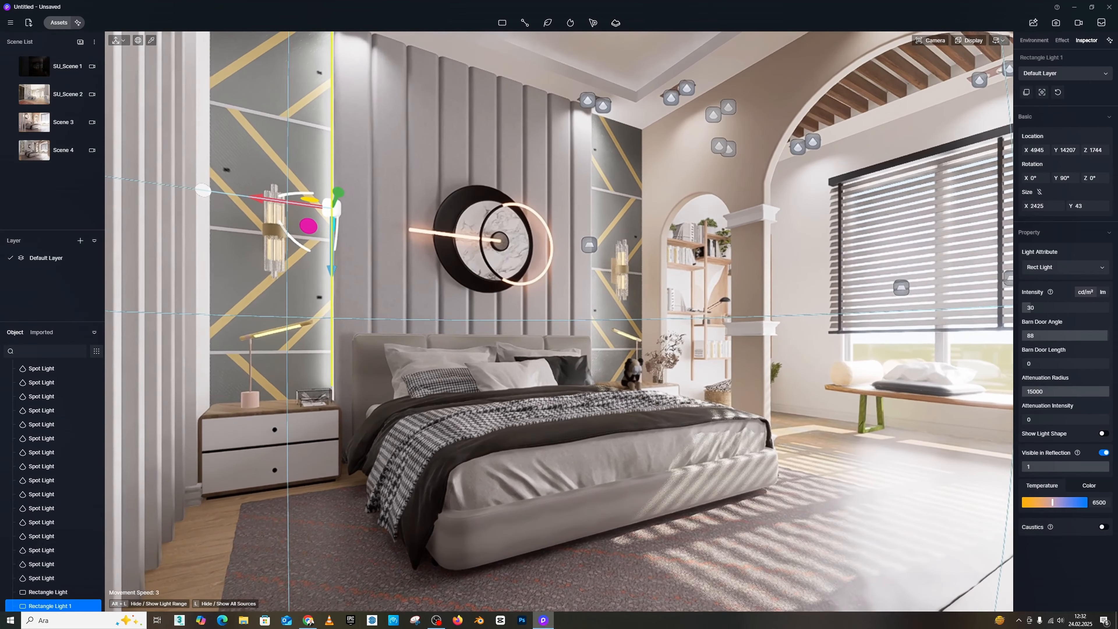
key(s)
key(w)
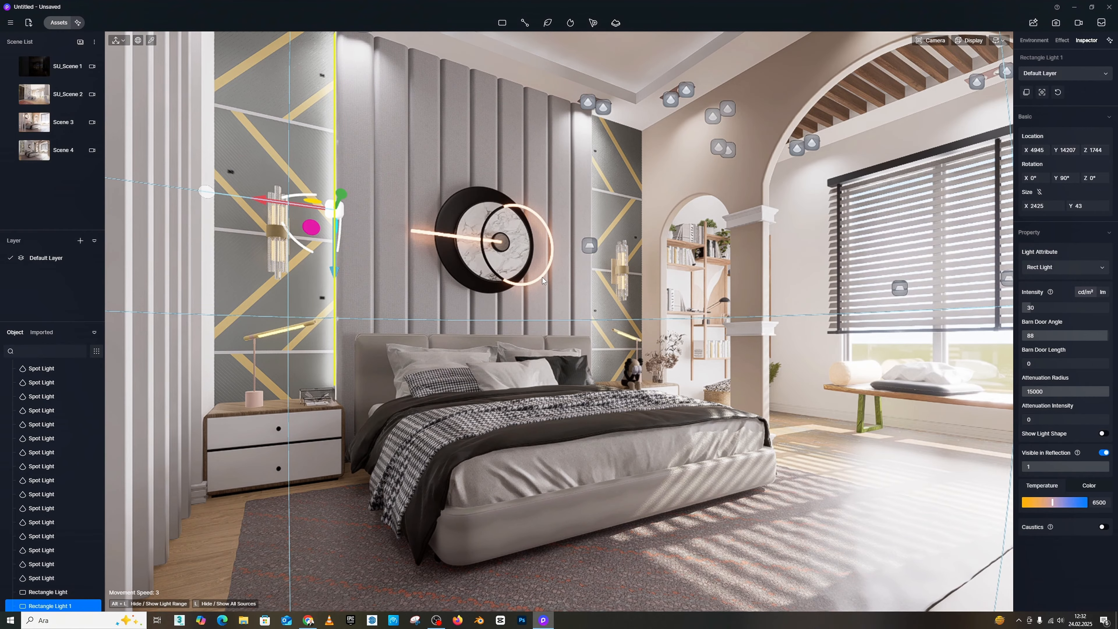
right_drag(543, 277, 528, 215)
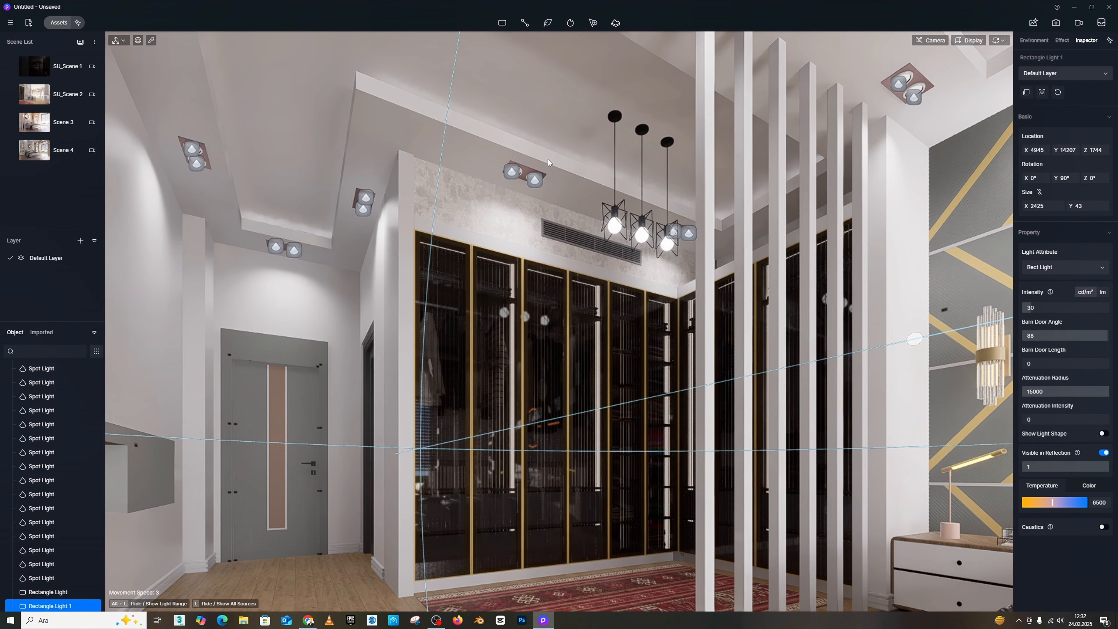
right_drag(548, 159, 677, 181)
key(w)
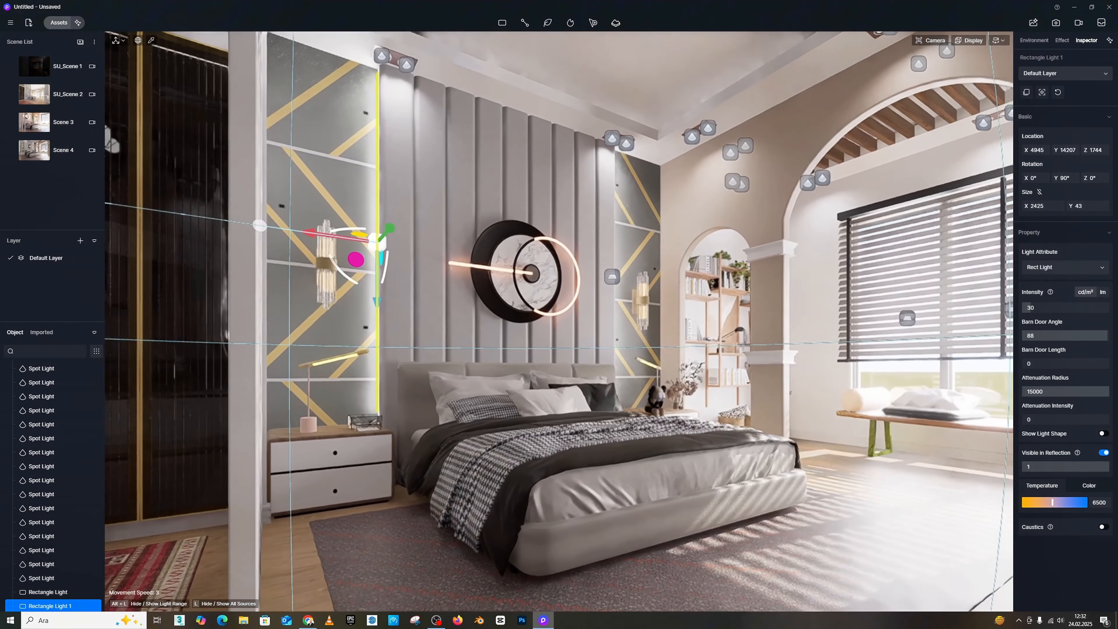
right_drag(604, 165, 604, 162)
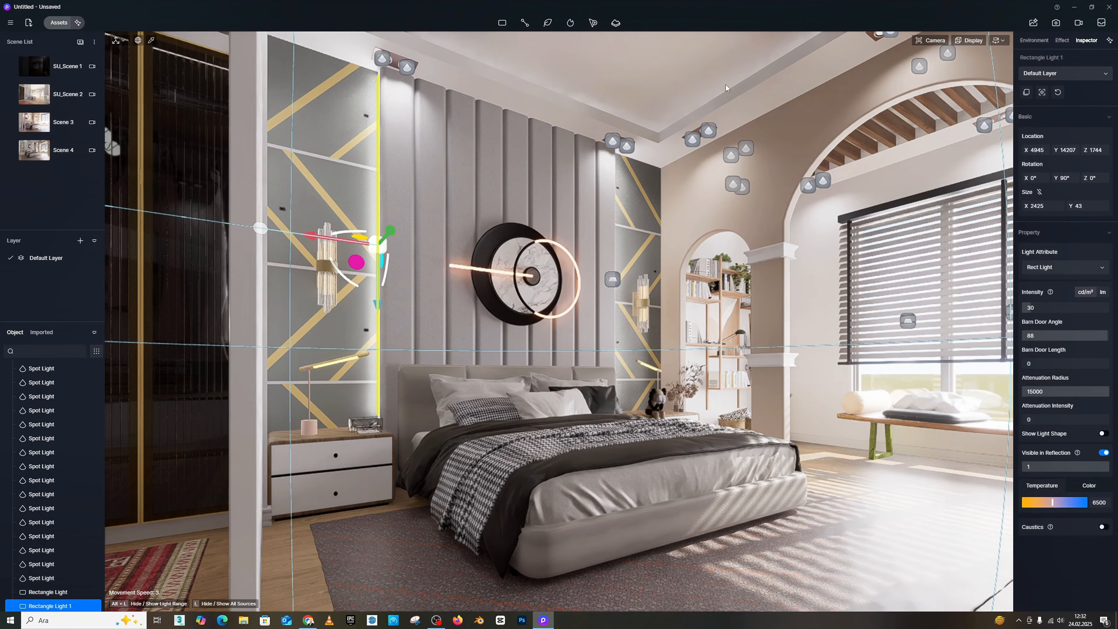
Step: Set the emissive intensity of the ceiling cove's light strip material to 20
mouse_move(778, 66)
right_down()
mouse_move(785, 37)
mouse_move(788, 62)
mouse_move(810, 56)
mouse_move(833, 86)
mouse_move(831, 35)
mouse_move(830, 58)
mouse_move(777, 87)
right_up()
key(w)
key(w)
key(e)
key(w)
key(q)
key(e)
key(d)
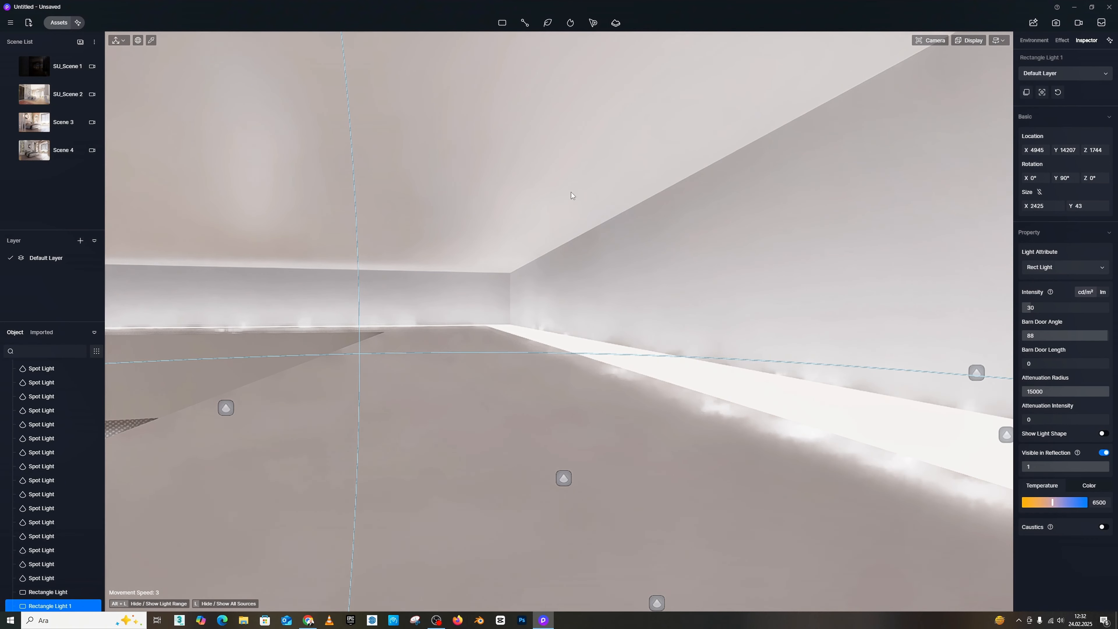
click(679, 367)
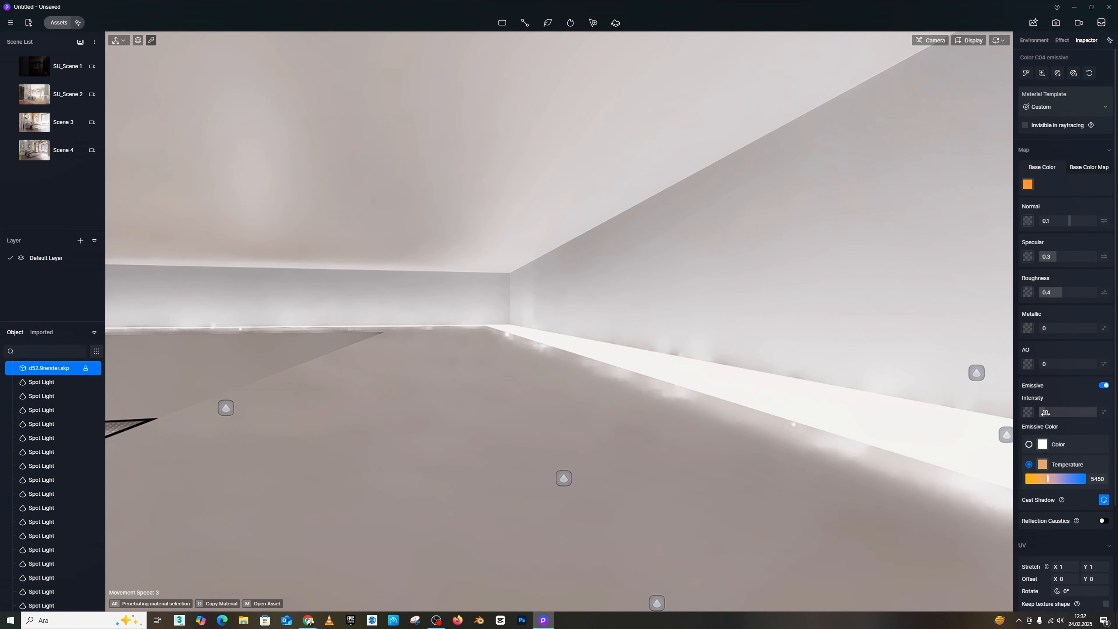
text(20)
key(Return)
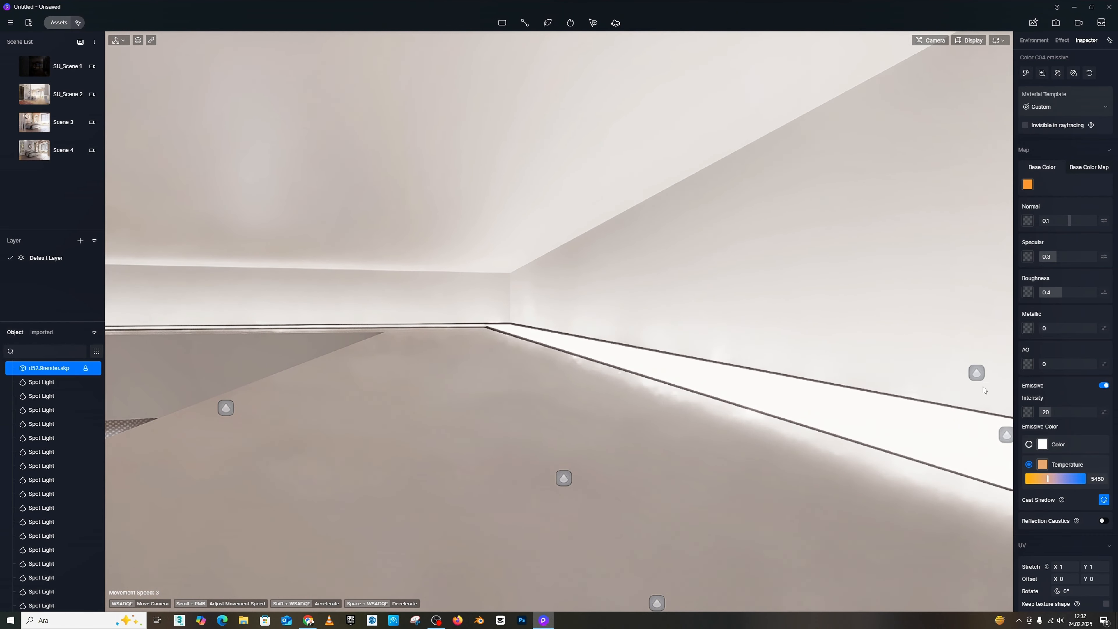
Step: Return to the overall bed view and open the post-processing effect settings
key(s)
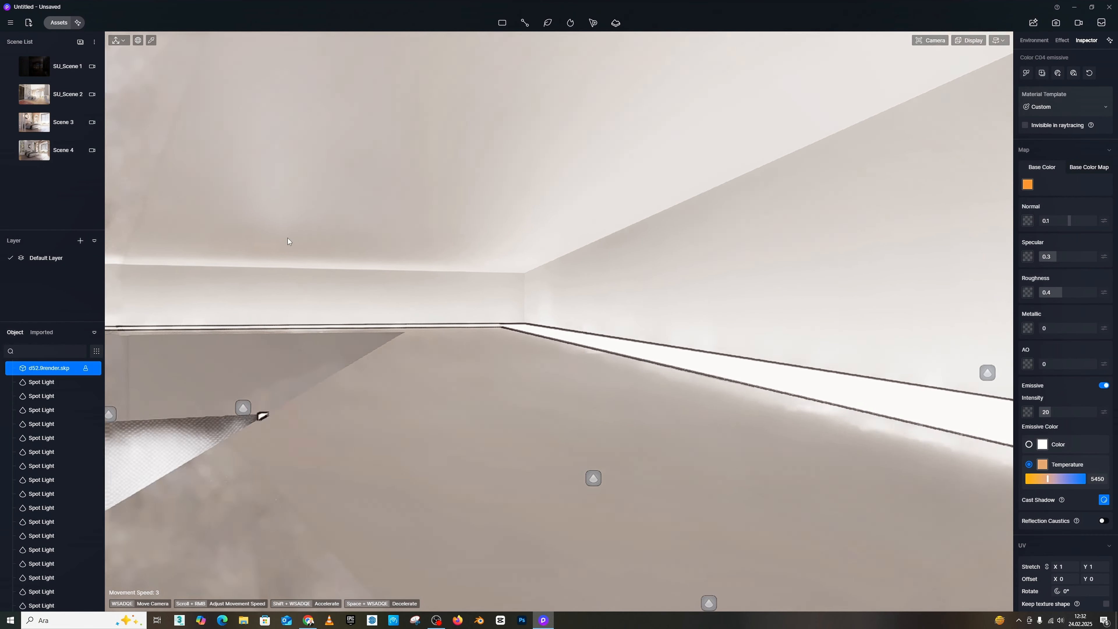
right_drag(262, 416, 480, 489)
key(s)
key(q)
key(s)
key(w)
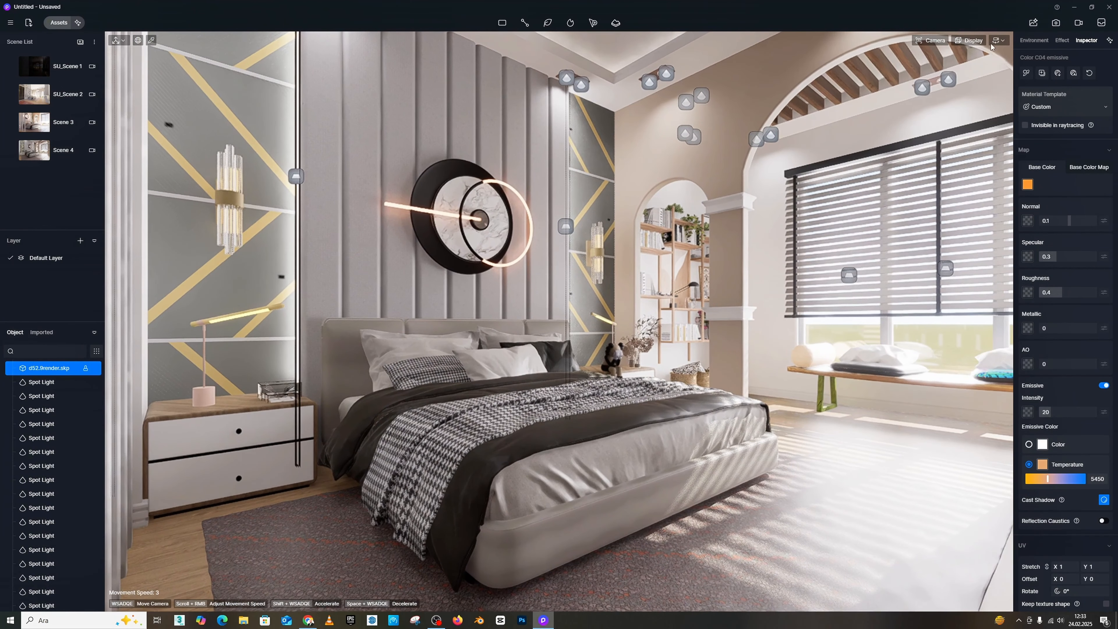
click(1062, 41)
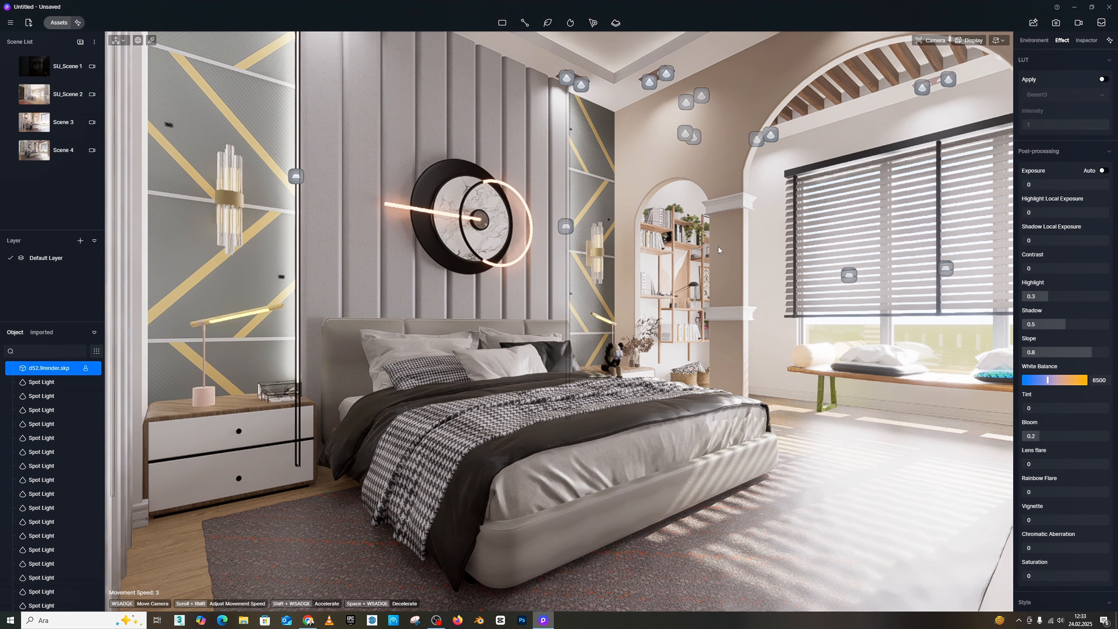
right_drag(720, 250, 676, 223)
key(s)
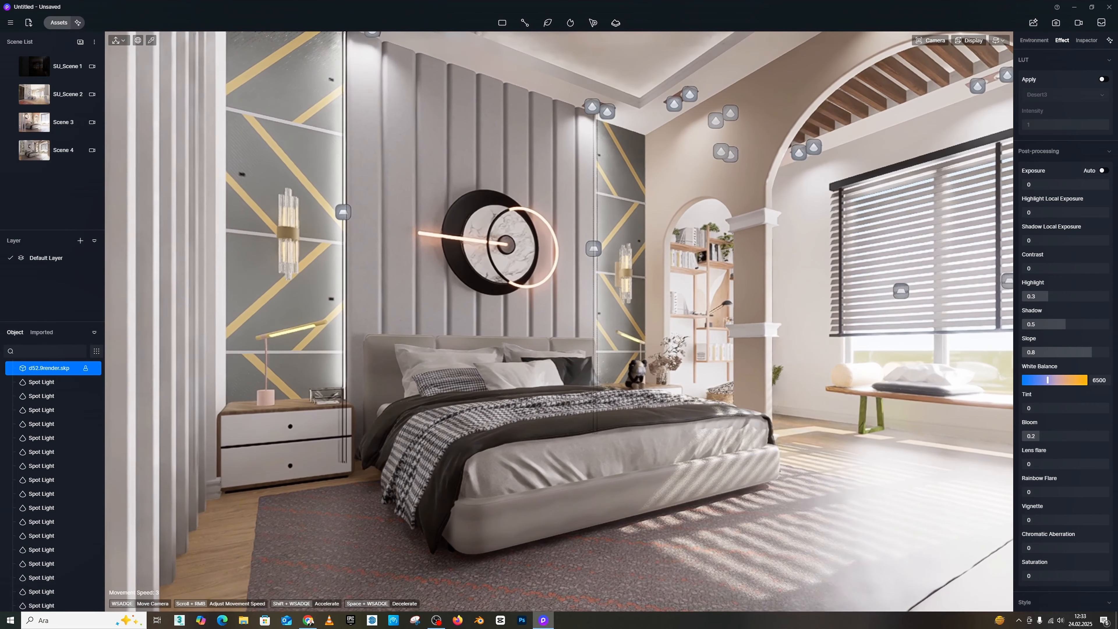
Step: Reframe the view so the bed, the left nightstand, the wall panels and the window are all in frame
key(w)
mouse_move(707, 272)
right_down()
mouse_move(699, 278)
mouse_move(727, 284)
right_up()
key(s)
key(a)
right_drag(696, 493, 699, 496)
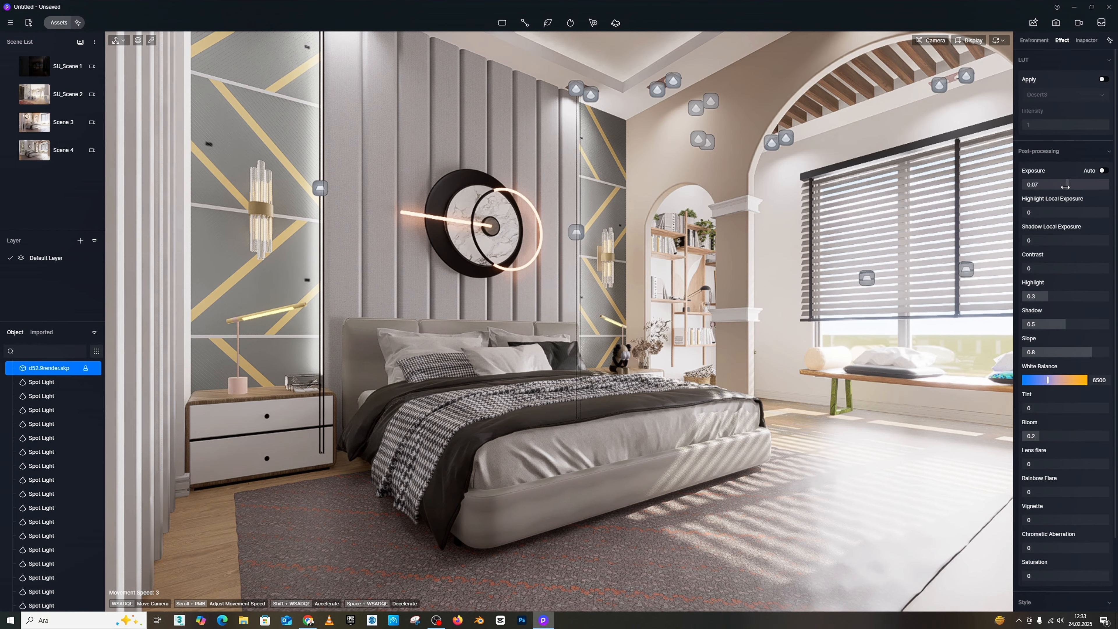
Step: Try exposure, highlight and shadow local exposure adjustments, reset them to 0, and set the contrast to 0.04
drag(1060, 185, 1056, 186)
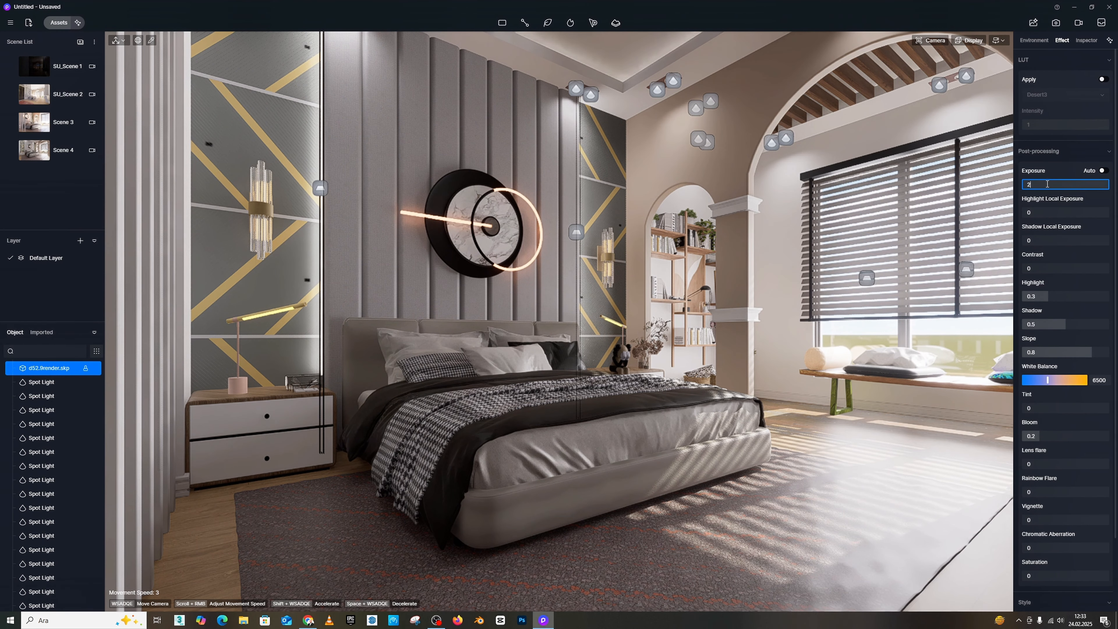
key(Return)
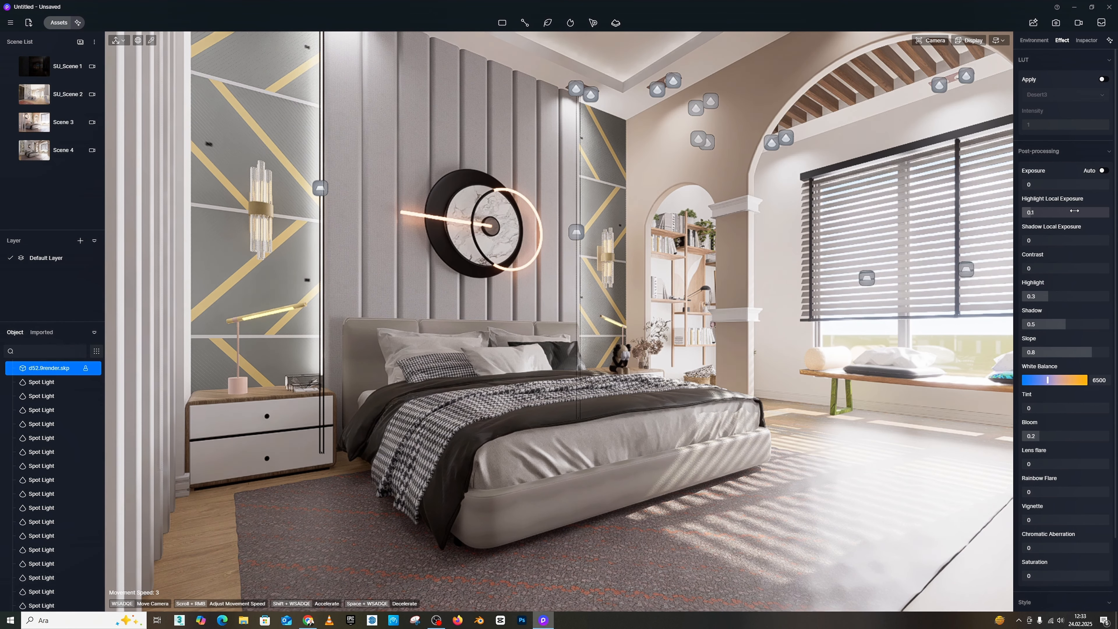
mouse_move(1091, 213)
mouse_down()
mouse_move(1117, 218)
mouse_move(1108, 217)
mouse_up()
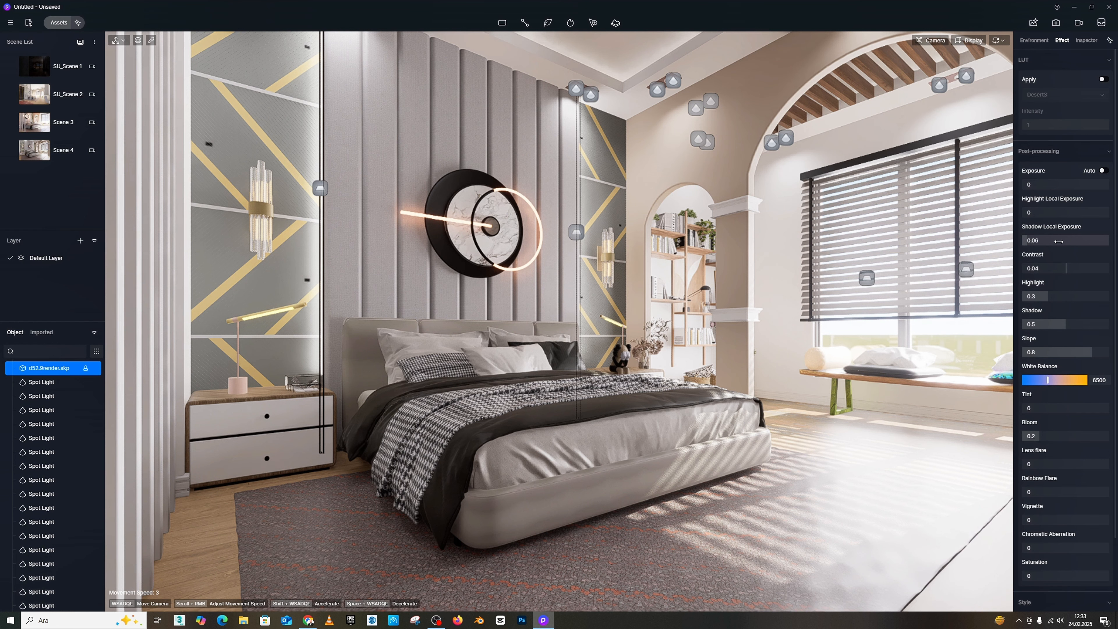
drag(1059, 241, 1050, 242)
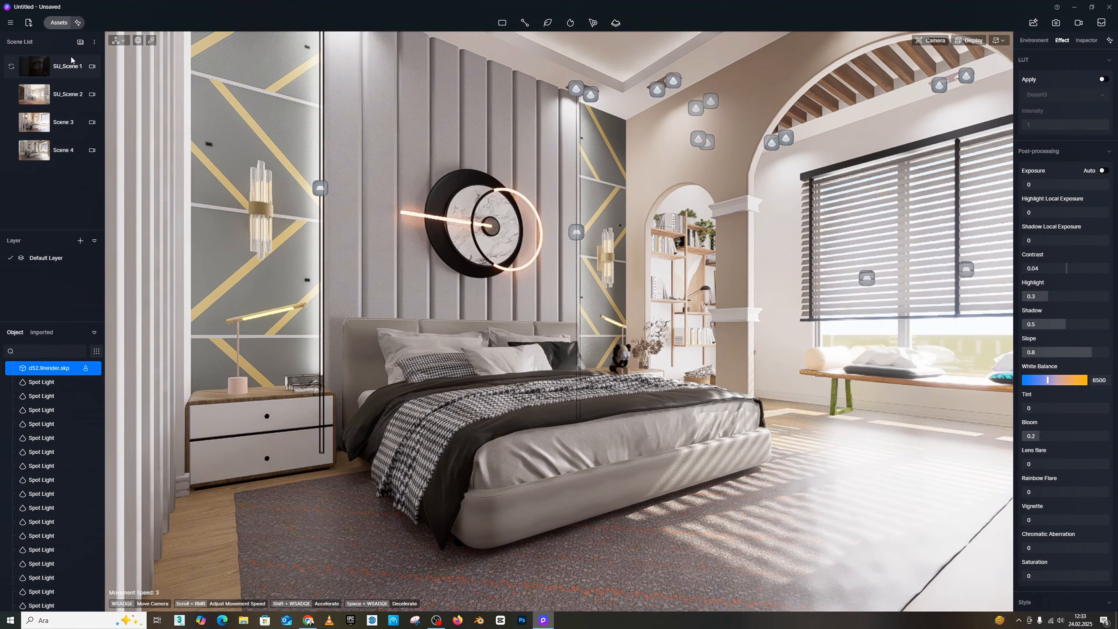
Step: Save the current bed view as a new scene and make it the active scene
click(80, 42)
click(46, 179)
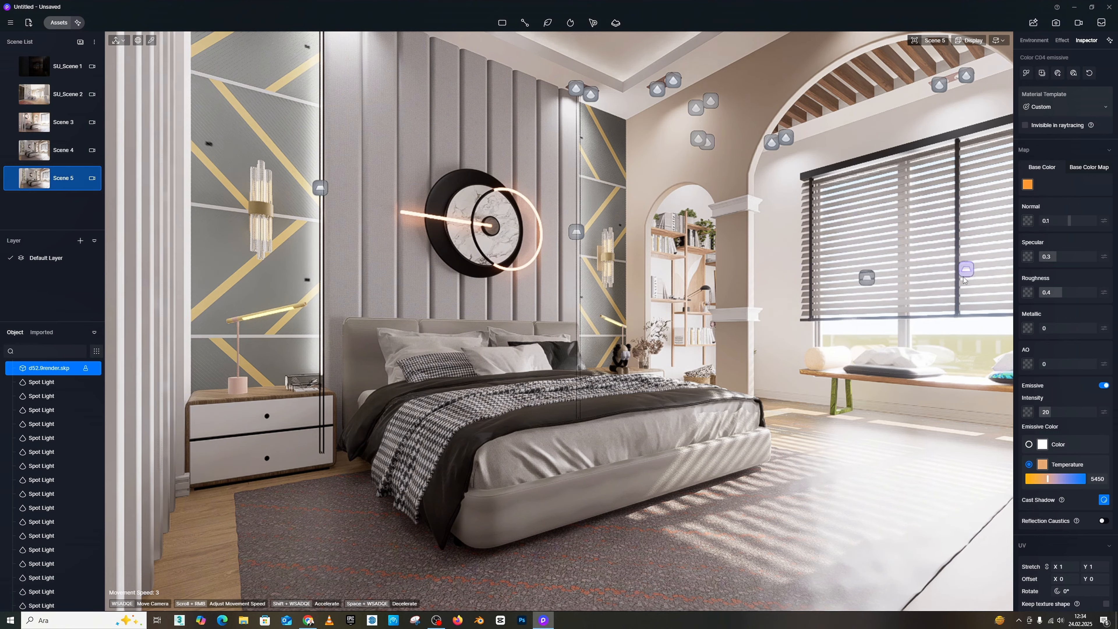
Step: Examine the lighting of the wall opposite the bed, with its slatted panel, lit shelves and arc-shaped light strip
right_drag(786, 293, 958, 294)
key(w)
right_drag(704, 295, 775, 292)
key(s)
key(w)
right_drag(626, 293, 703, 318)
key(s)
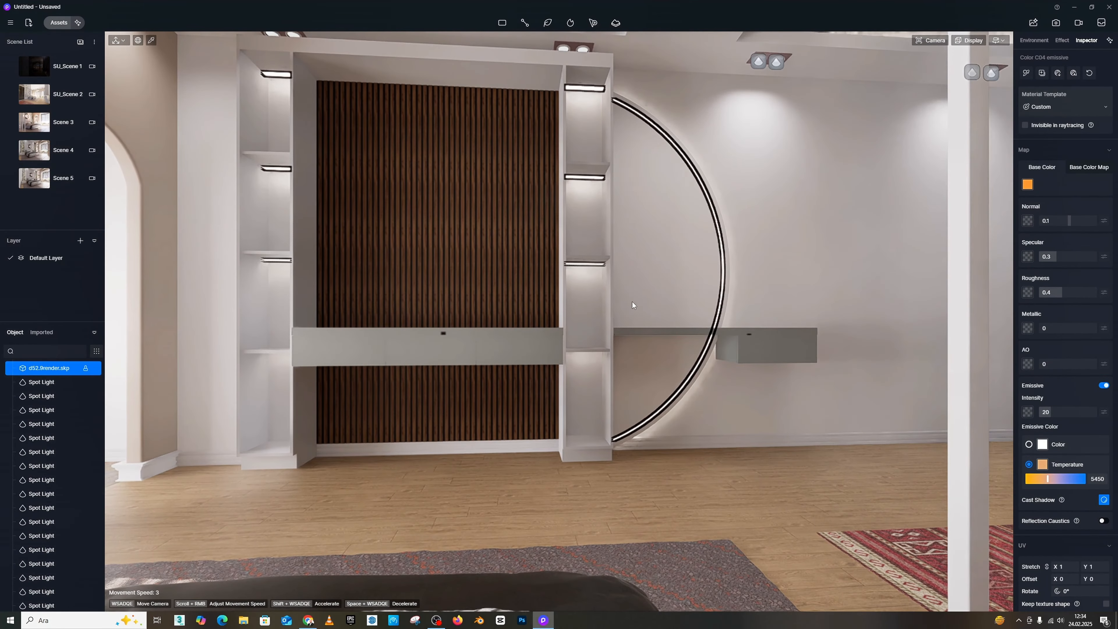
Step: Select the three rectangle lights at the window blinds and copy them along X into the room, to X 249
right_drag(803, 336, 544, 228)
key(s)
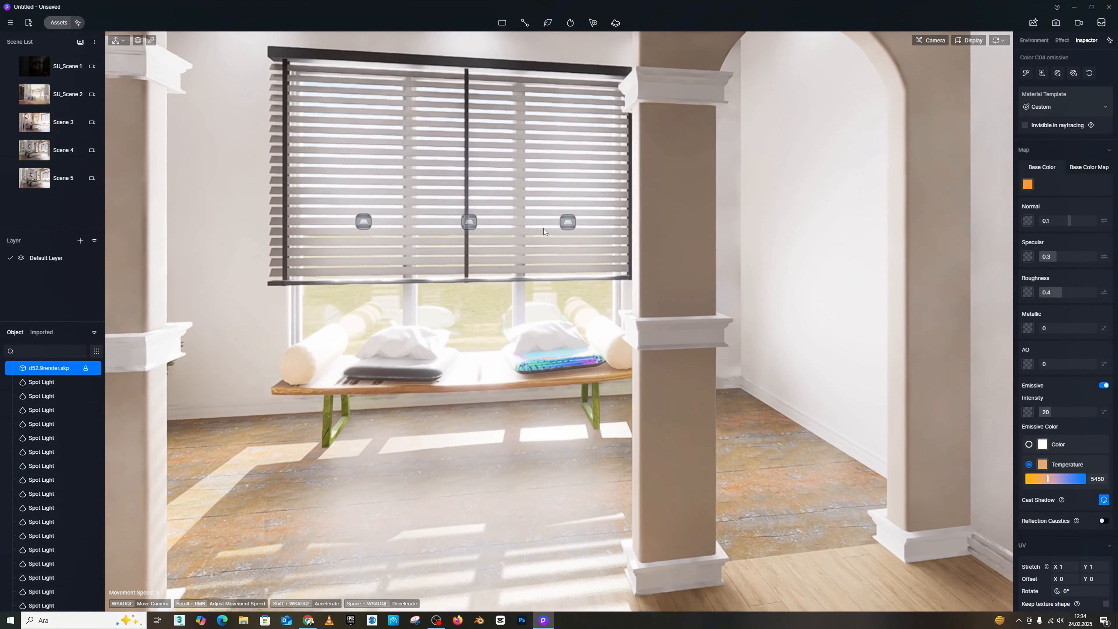
click(569, 223)
ctrl+click(471, 223)
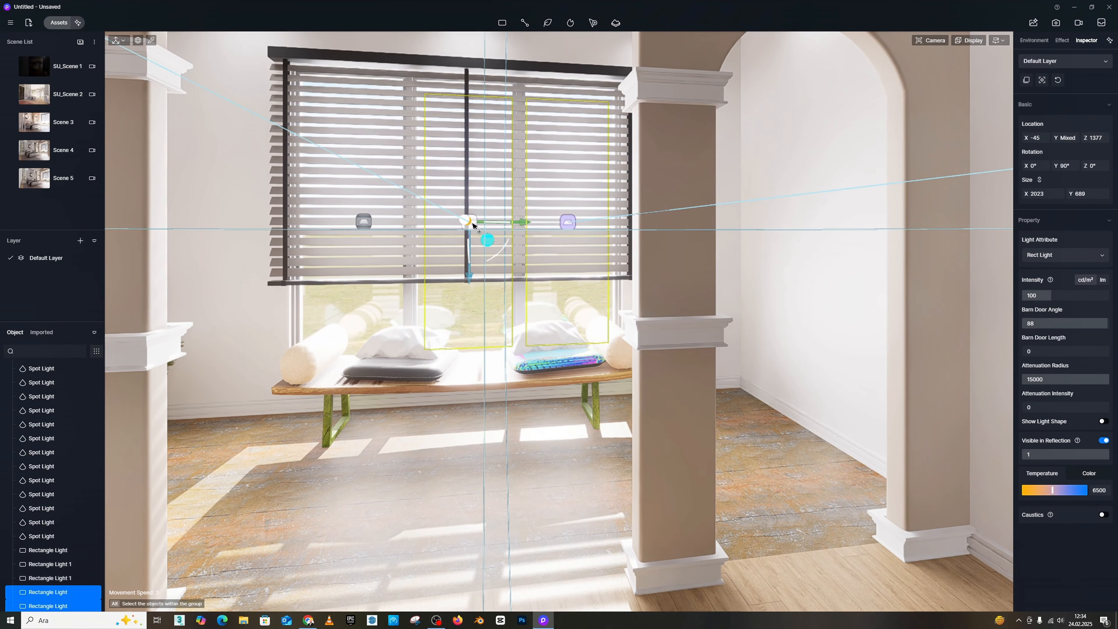
ctrl+click(364, 223)
key(s)
right_drag(535, 249, 372, 250)
key(a)
key(w)
key(d)
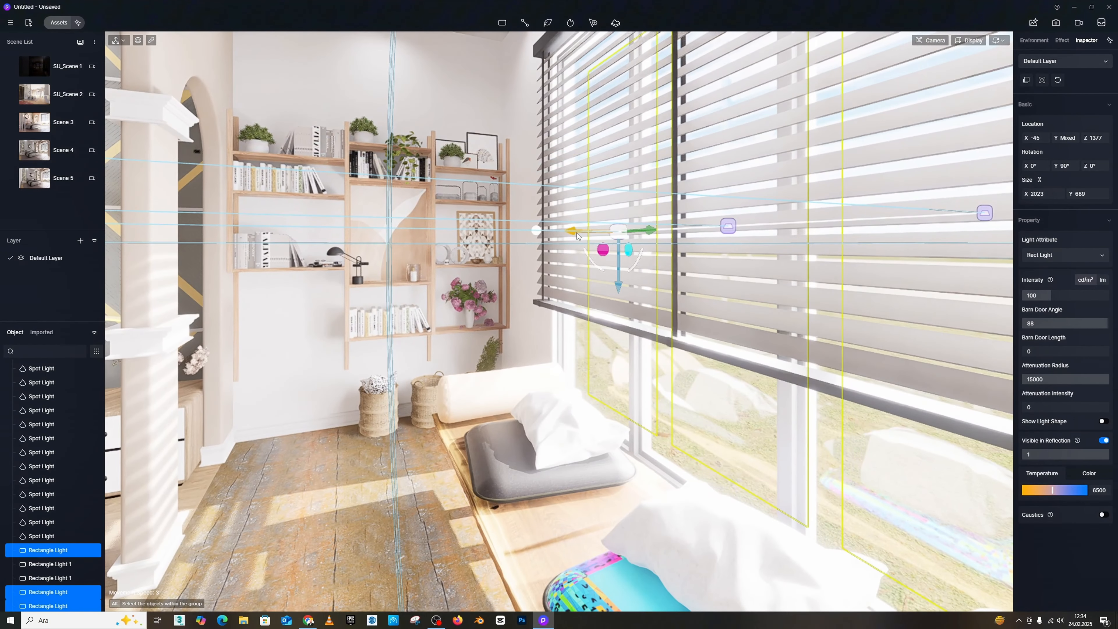
drag(577, 236, 542, 233)
drag(524, 232, 523, 232)
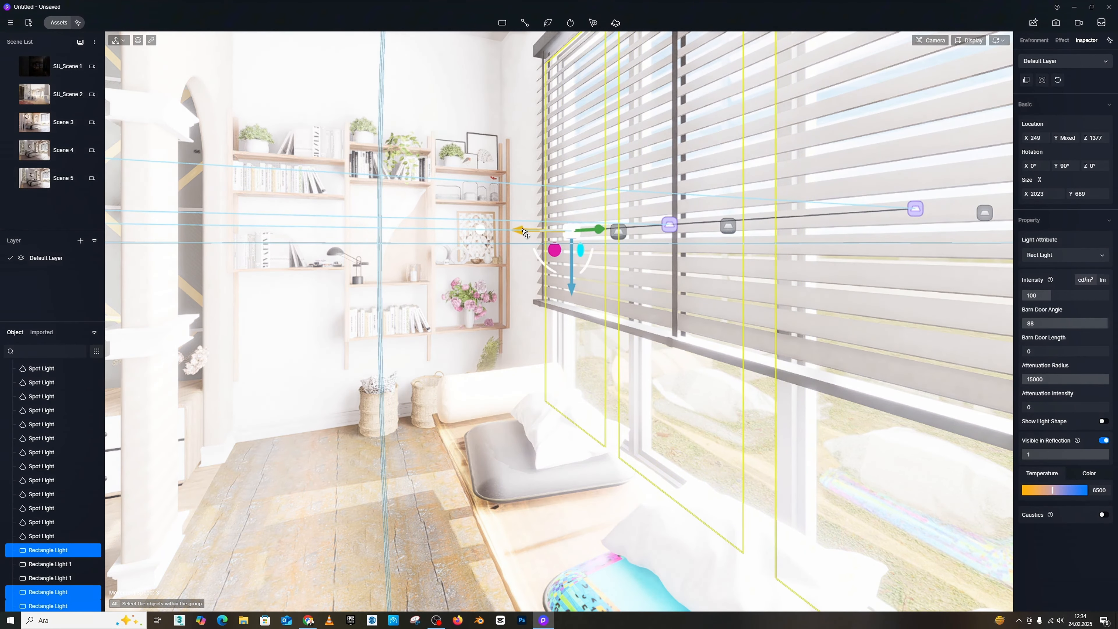
Step: Reduce the intensity of the three copied window lights, first to 30 and finally to 10, judging it from the bed view
key(s)
right_drag(520, 230, 385, 198)
key(w)
key(s)
key(w)
right_drag(944, 346, 964, 335)
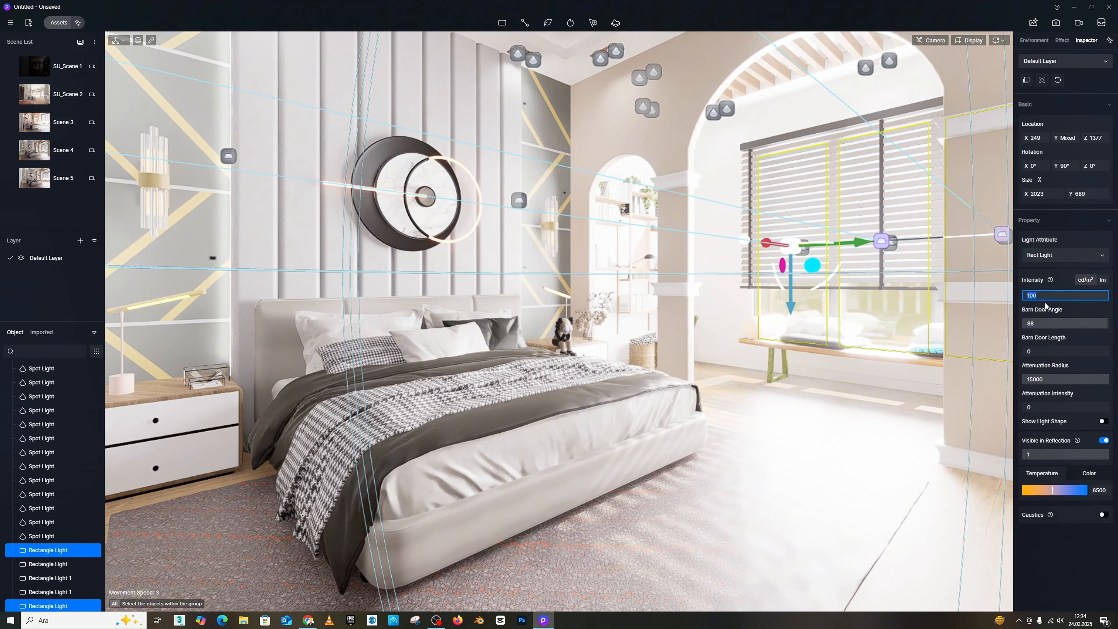
key(Return)
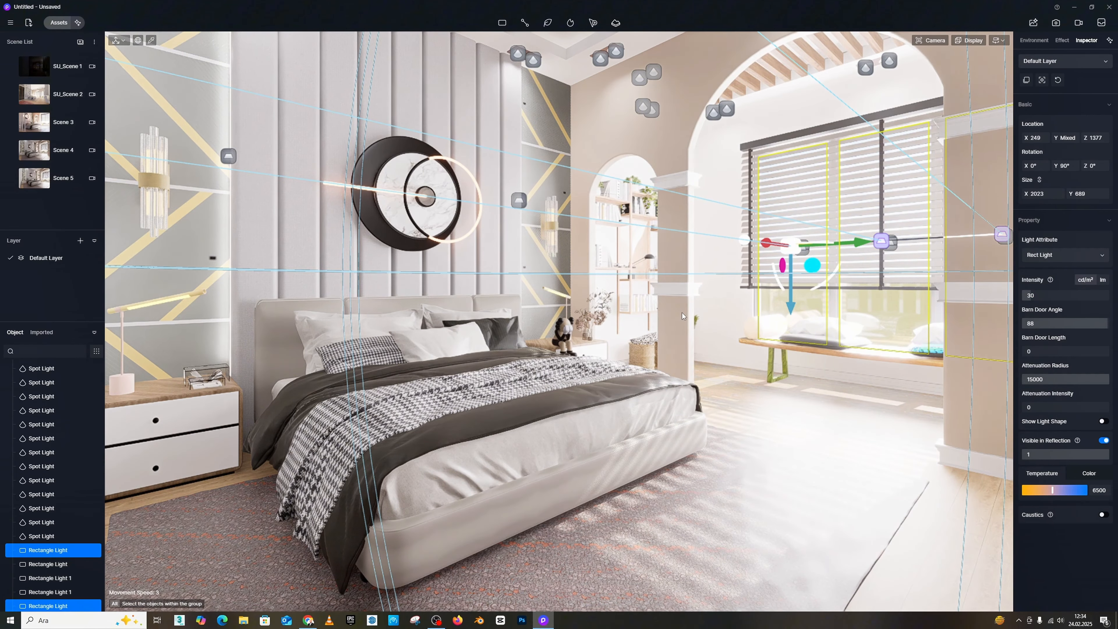
key(s)
right_drag(712, 326, 725, 318)
key(w)
key(s)
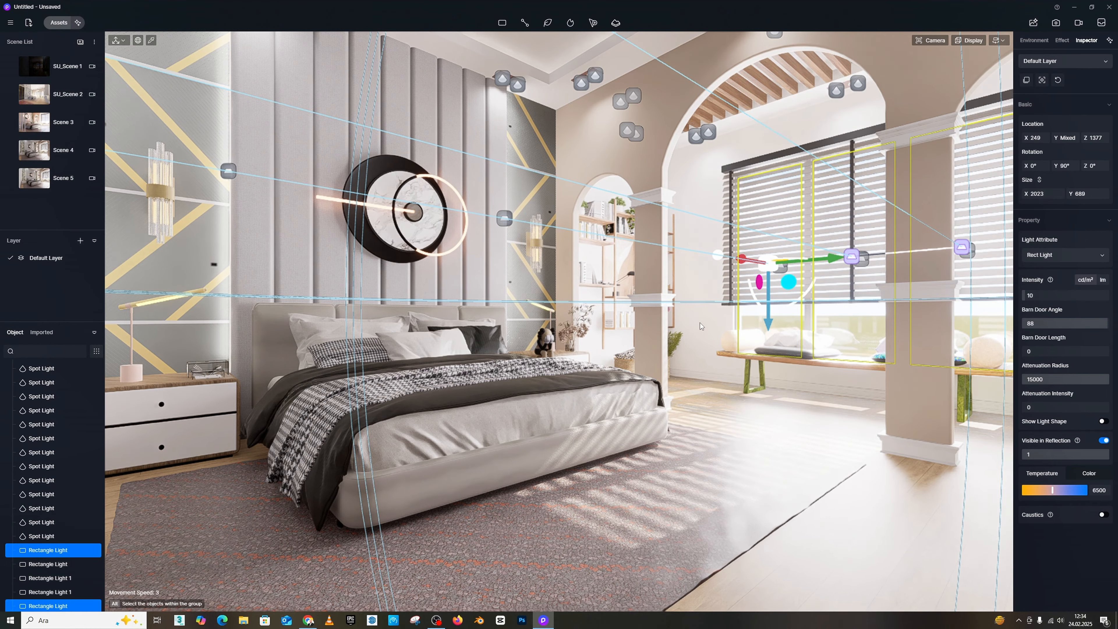
Step: Compare the settings of the original and copied rectangle lights at the window, selecting them one at a time
click(740, 342)
scroll(843, 341, up, 2)
scroll(841, 324, up, 2)
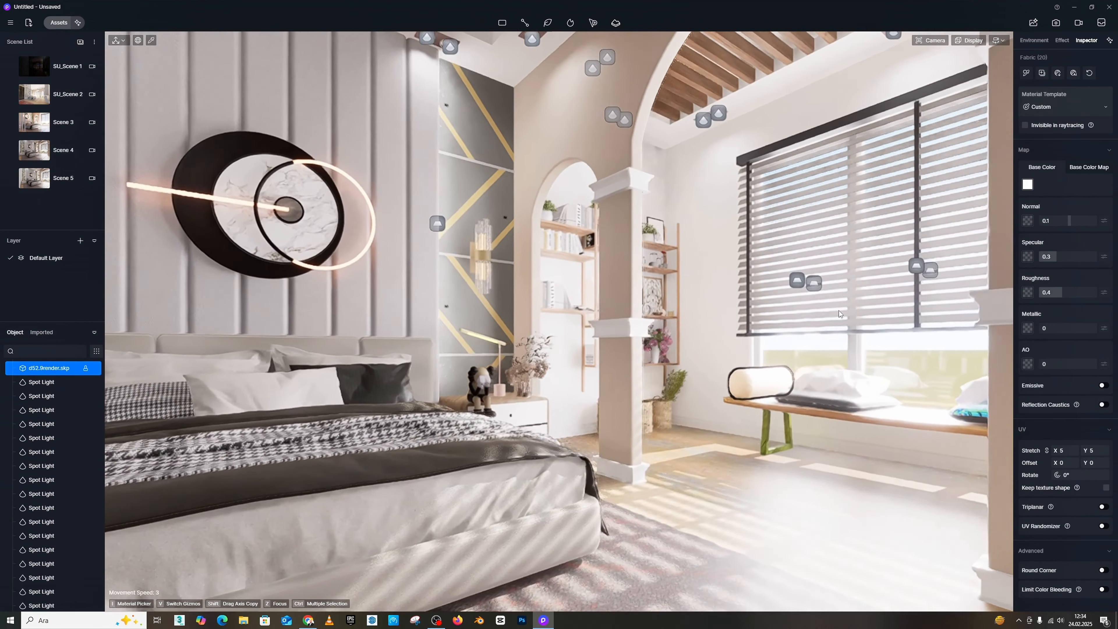
click(815, 284)
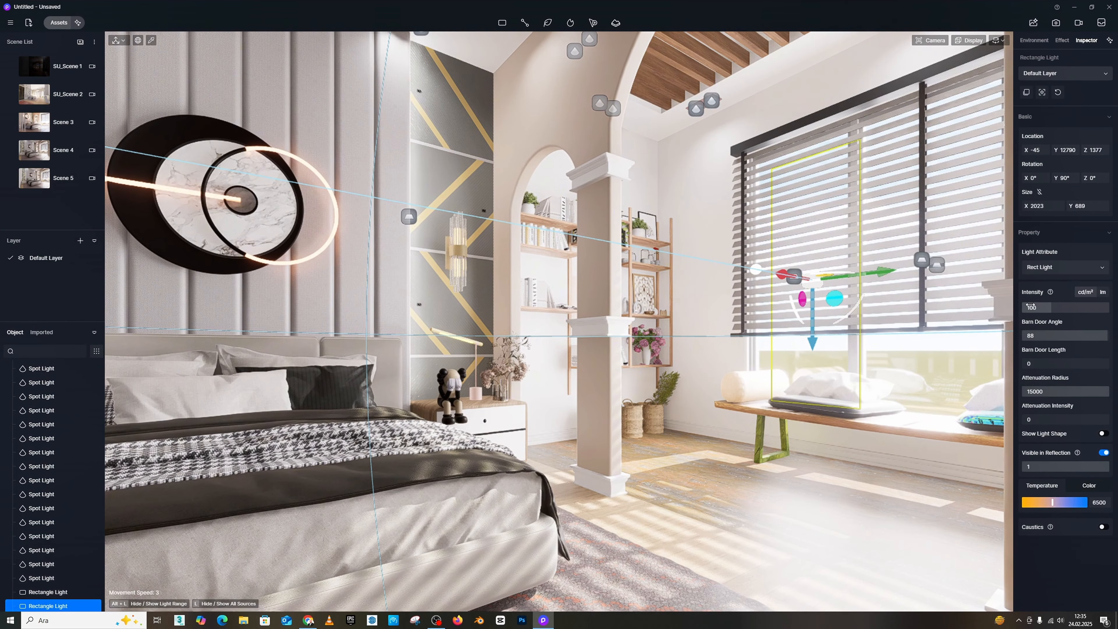
click(795, 280)
key(s)
right_drag(916, 313, 933, 331)
key(s)
key(w)
key(d)
key(d)
key(s)
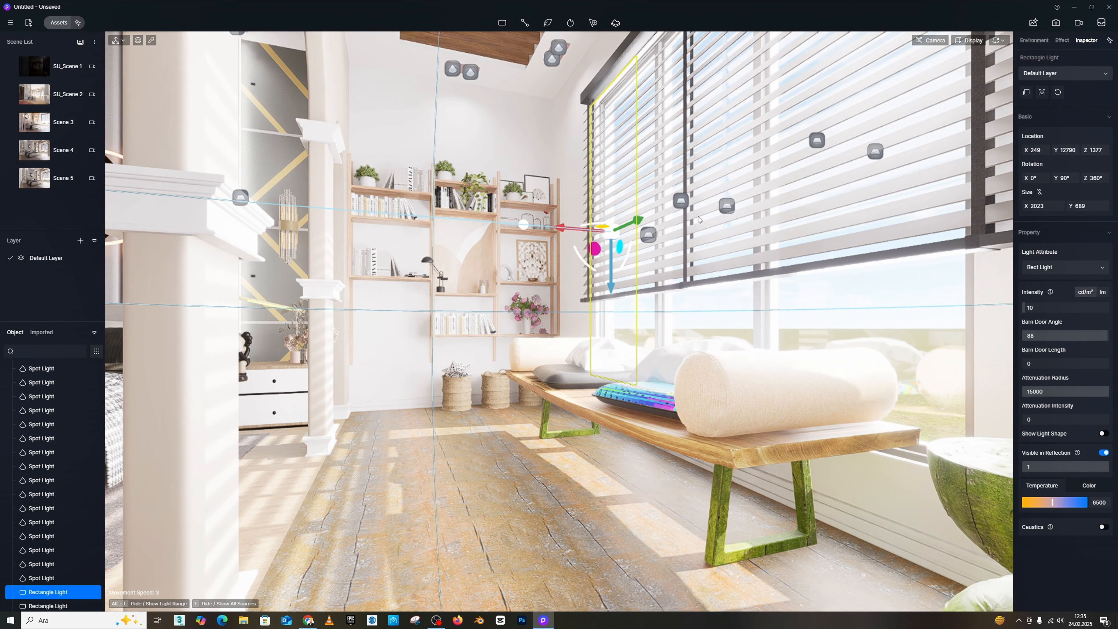
click(682, 203)
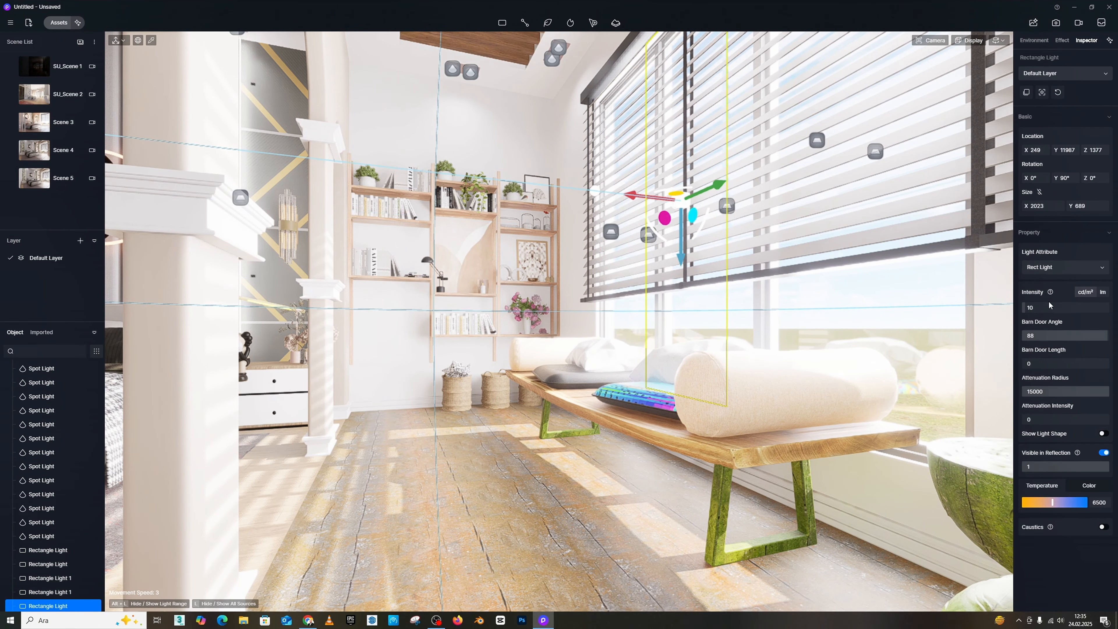
click(728, 212)
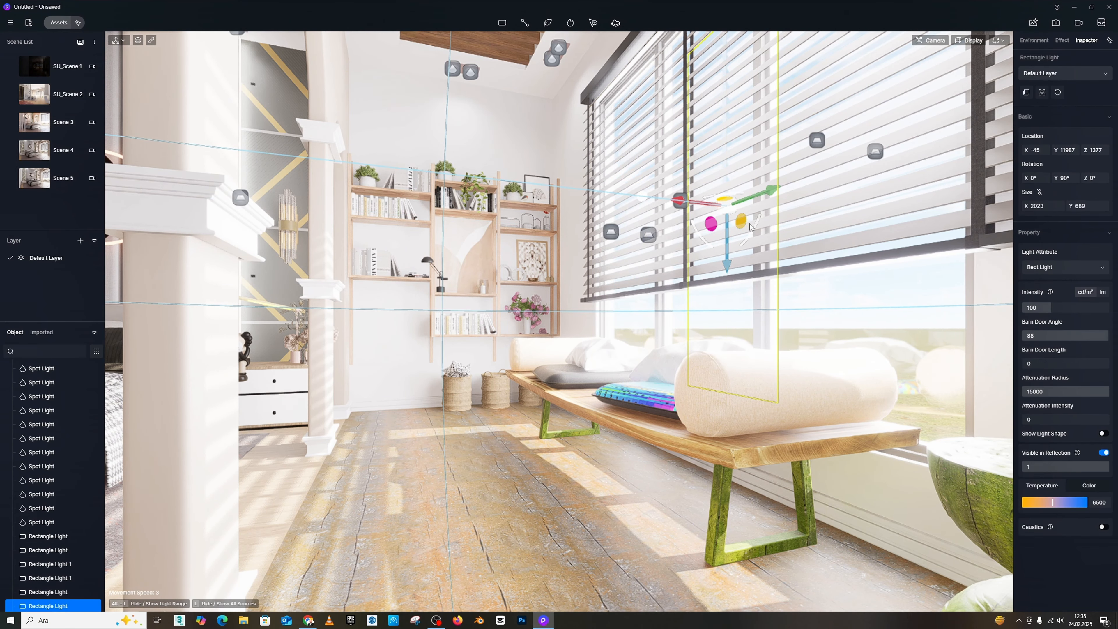
Step: Examine the lighting across the room, from the window seat and bookshelves to the glass wardrobe
key(s)
right_drag(681, 240, 714, 238)
key(d)
key(d)
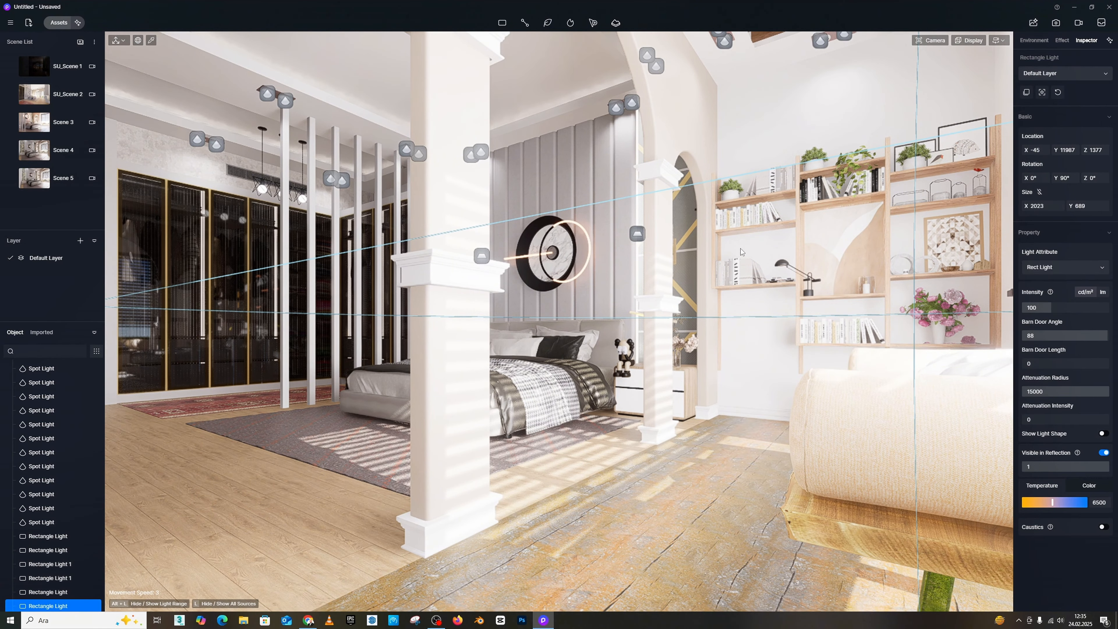
key(w)
mouse_move(741, 249)
right_down()
mouse_move(639, 247)
mouse_move(726, 242)
right_up()
key(w)
key(w)
Step: Return to the overall bed view and examine the lighting on the bed, wall panels and window area
key(w)
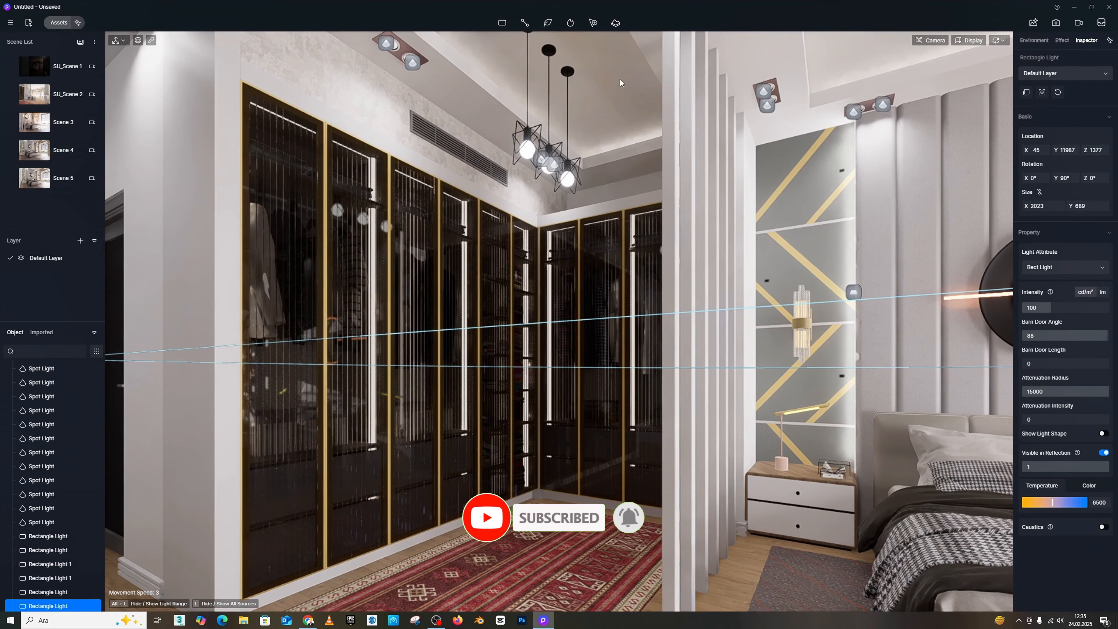
key(s)
right_drag(689, 169, 782, 176)
key(s)
key(w)
key(w)
key(d)
key(s)
key(a)
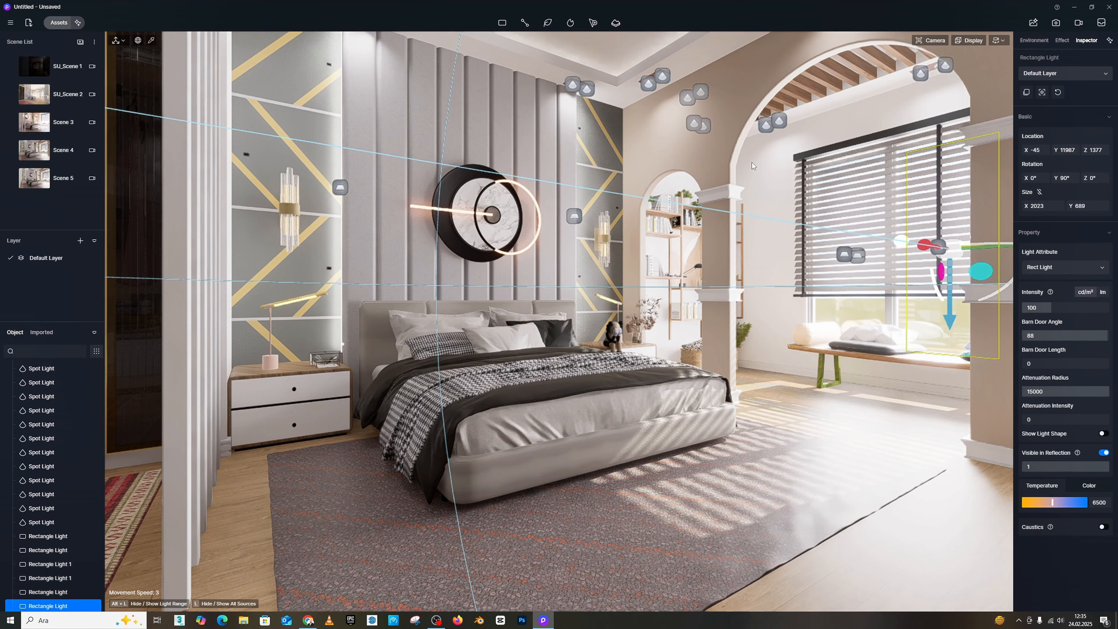
key(d)
right_drag(752, 163, 445, 101)
key(w)
right_drag(728, 225, 769, 226)
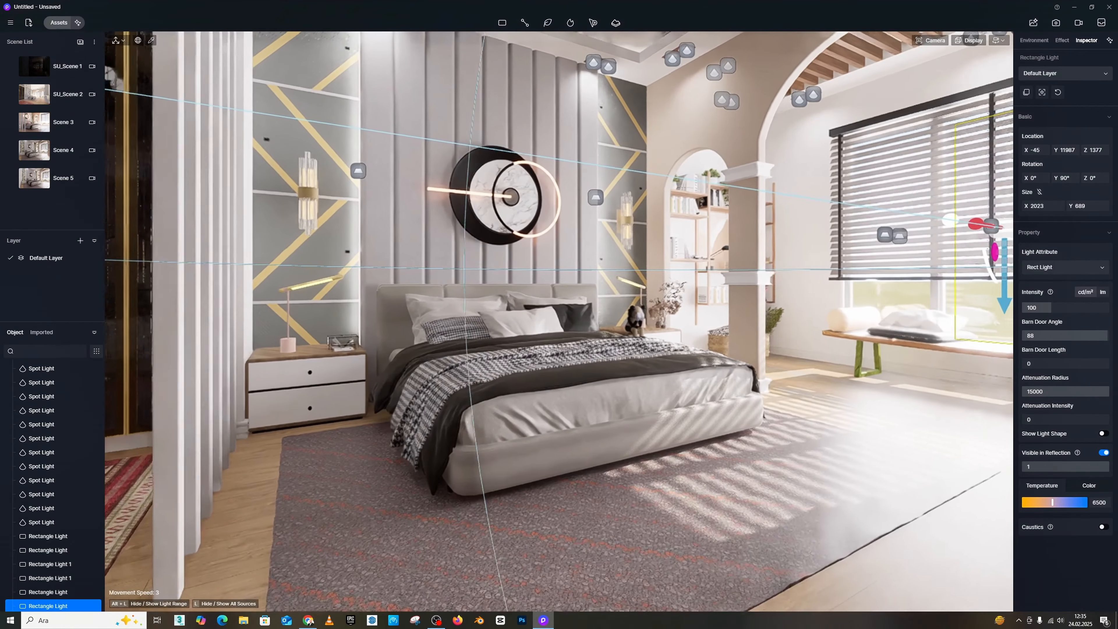